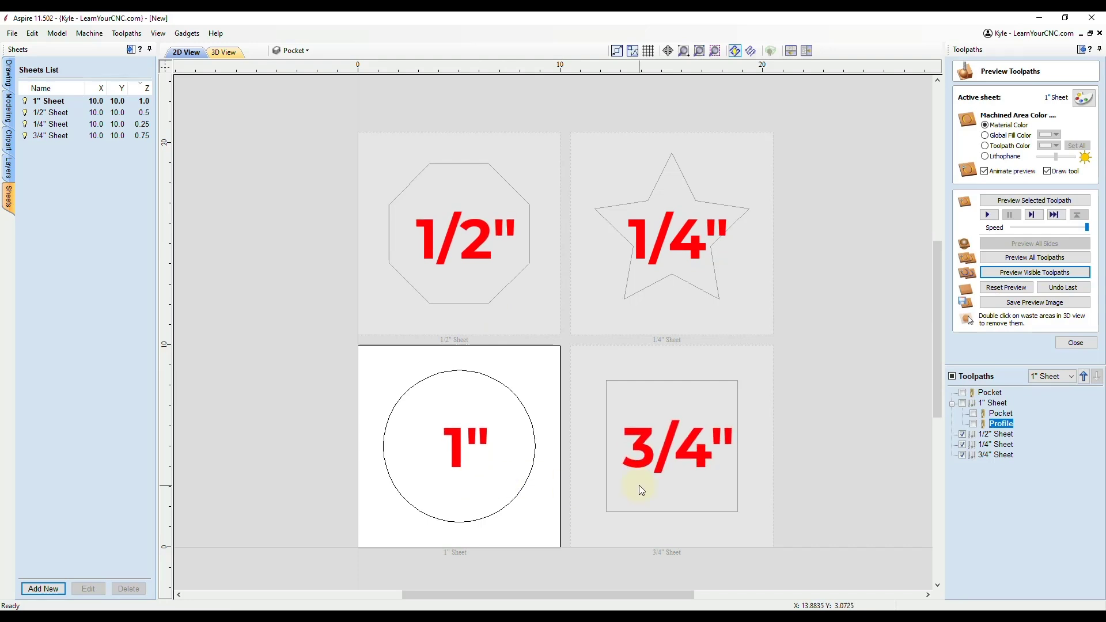
- Preview the 1" Sheet's Pocket toolpath in the 3D view and inspect the cut circle
left_click(222, 52)
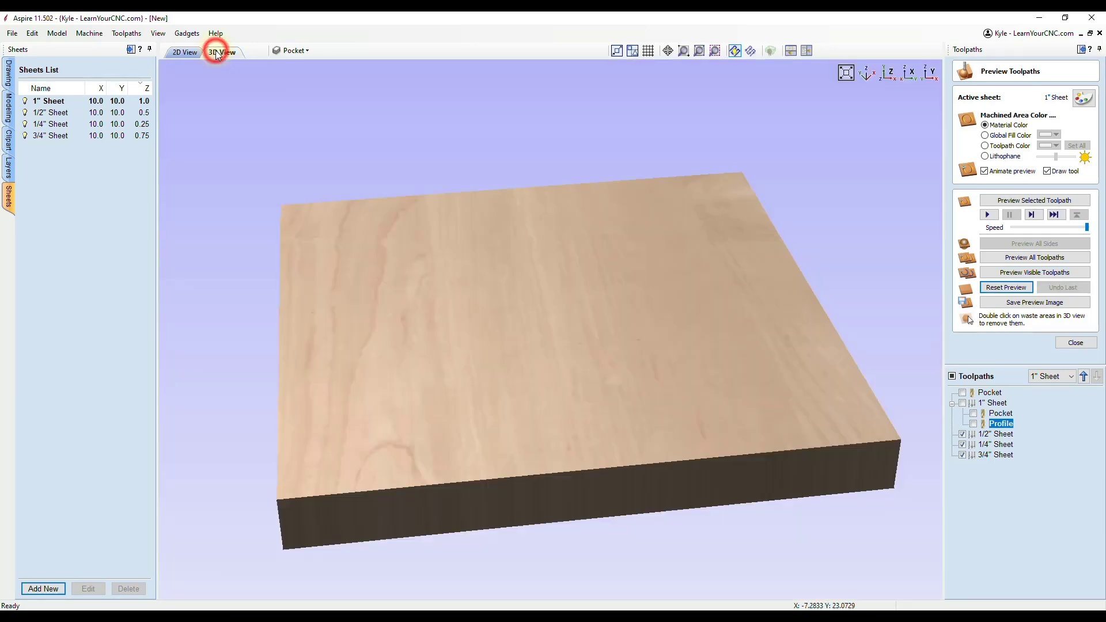
left_click(1001, 413)
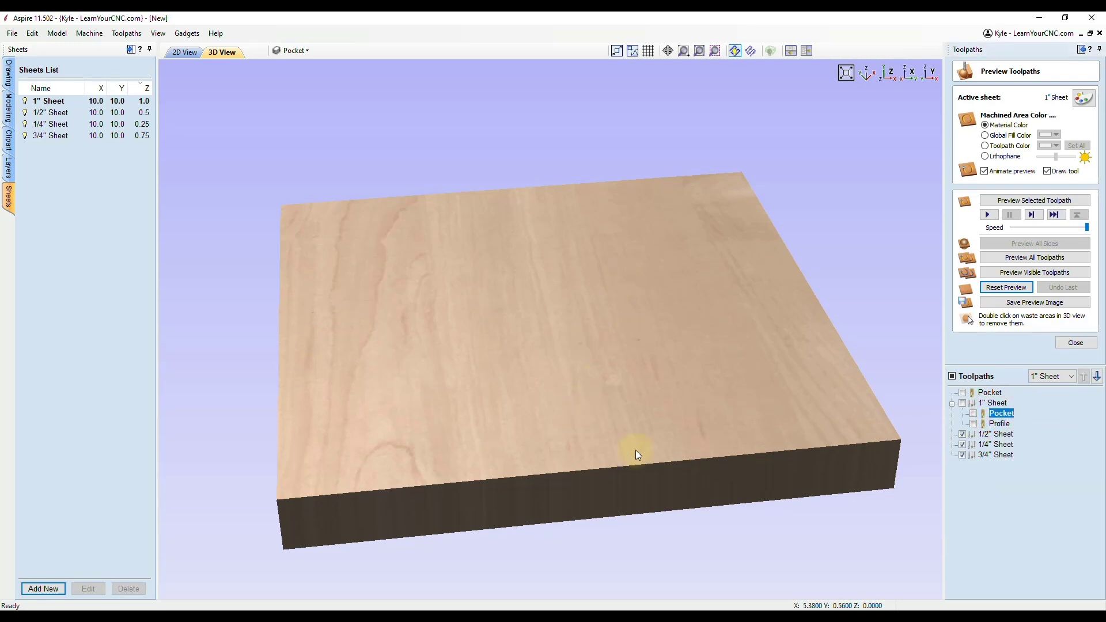
mouse_move(981, 414)
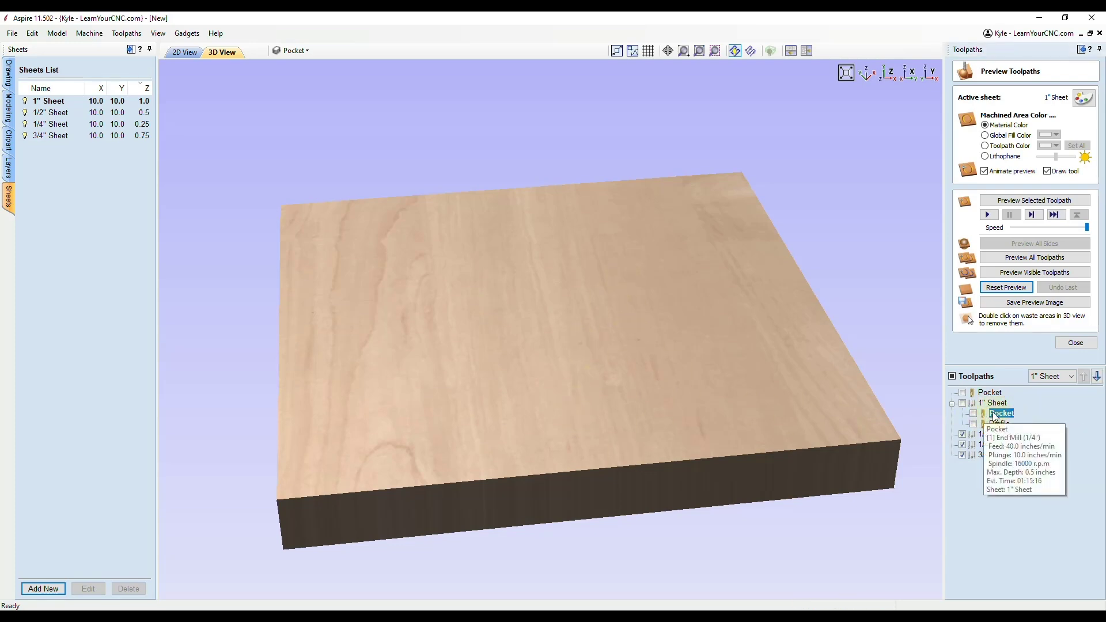
left_click(1011, 201)
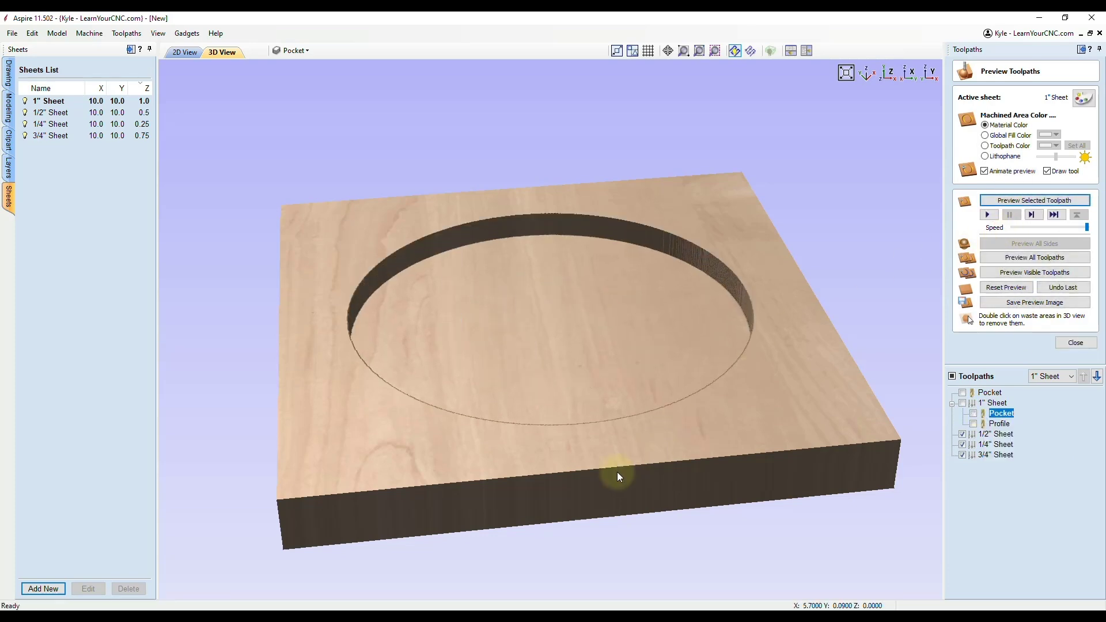
left_click_drag(618, 425, 560, 459)
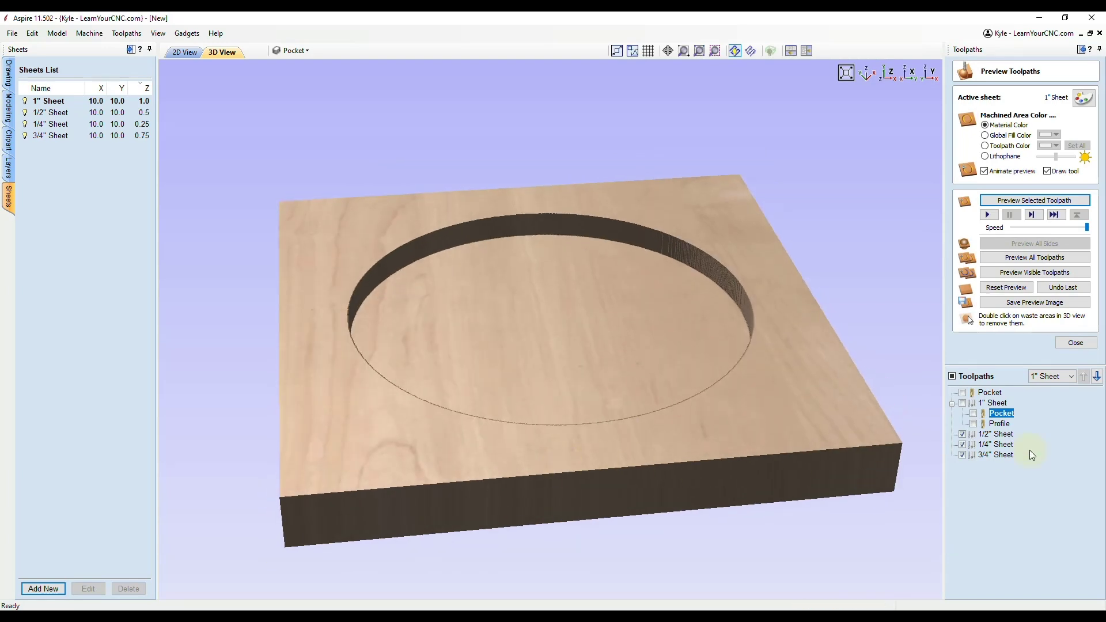
mouse_move(999, 418)
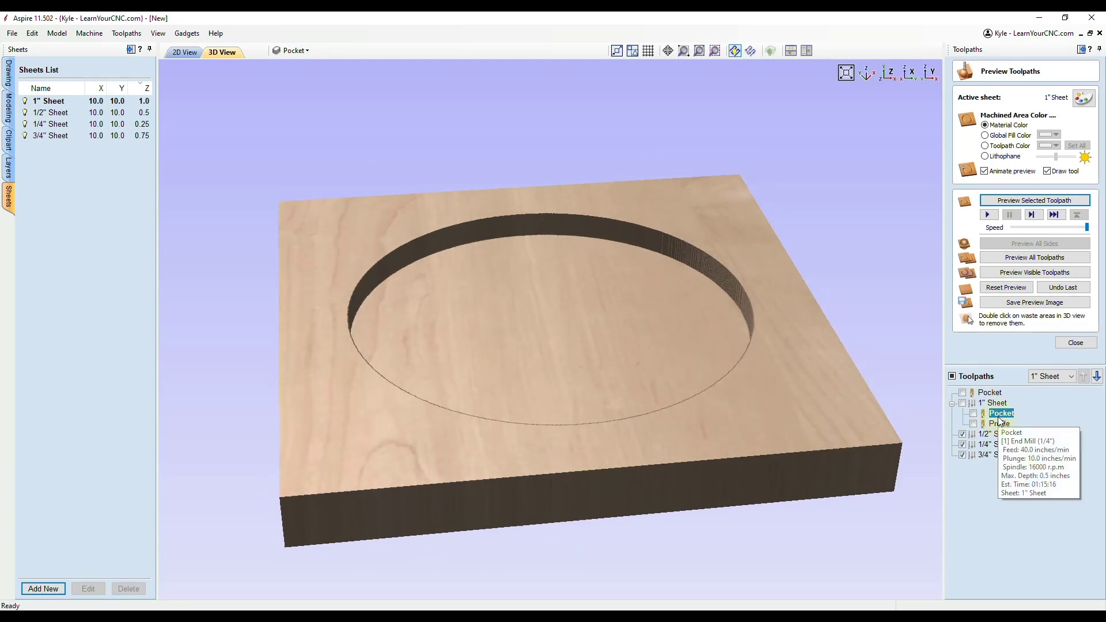
- Switch the active sheet to 1/4" Sheet, preview its Pocket toolpath and inspect the star pocket's depth from several angles
left_click(1042, 377)
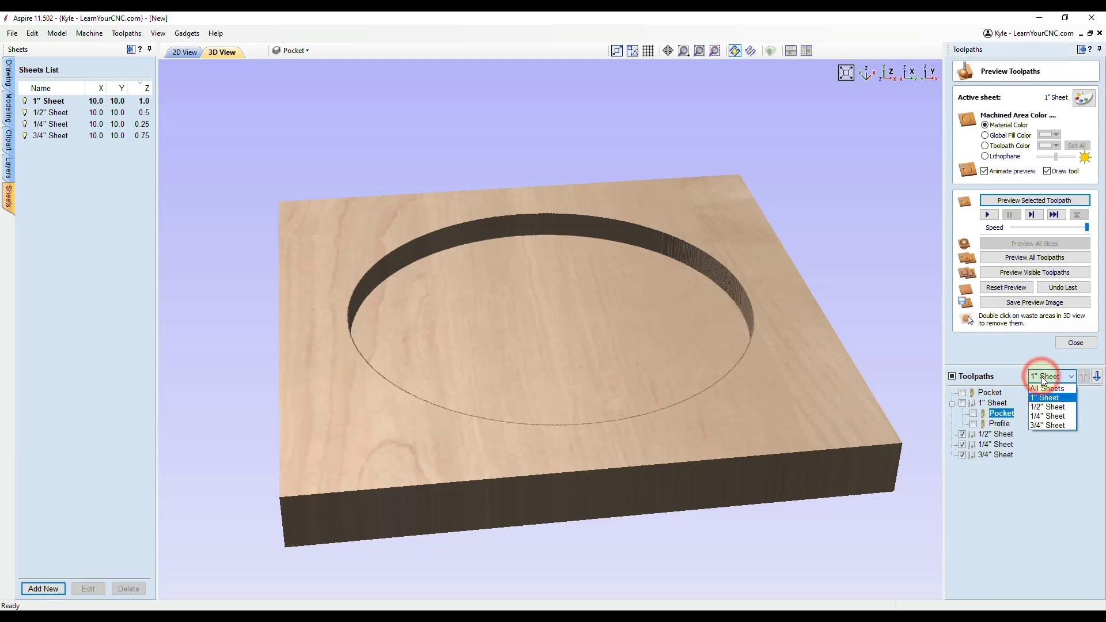
left_click(1042, 416)
left_click(1001, 424)
left_click(1015, 199)
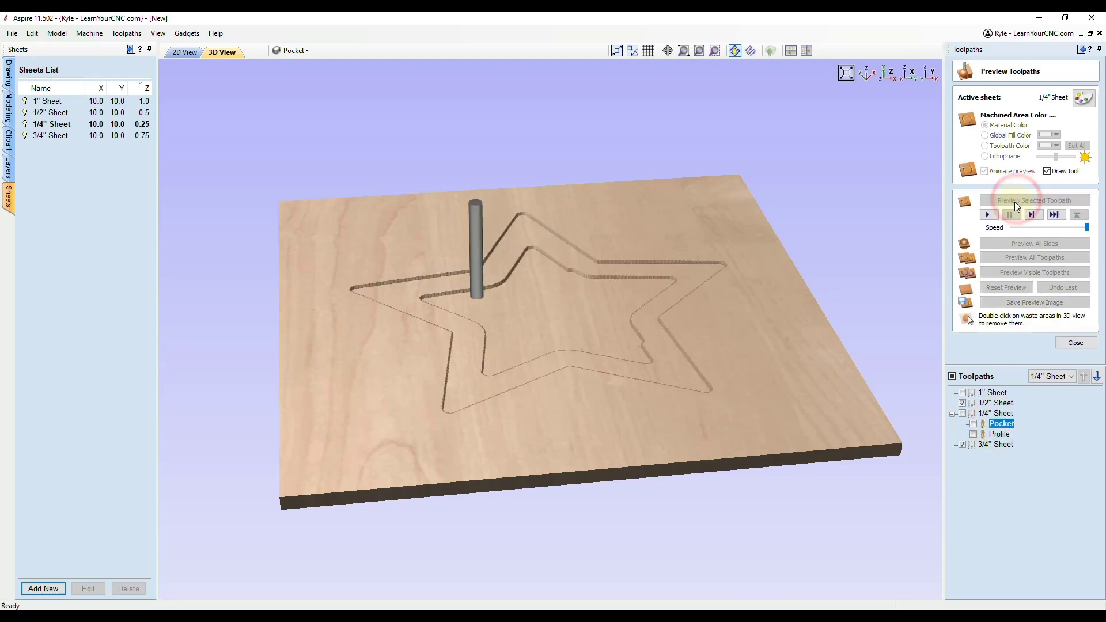
mouse_move(561, 383)
left_mouse_down()
mouse_move(562, 356)
mouse_move(534, 319)
left_mouse_up()
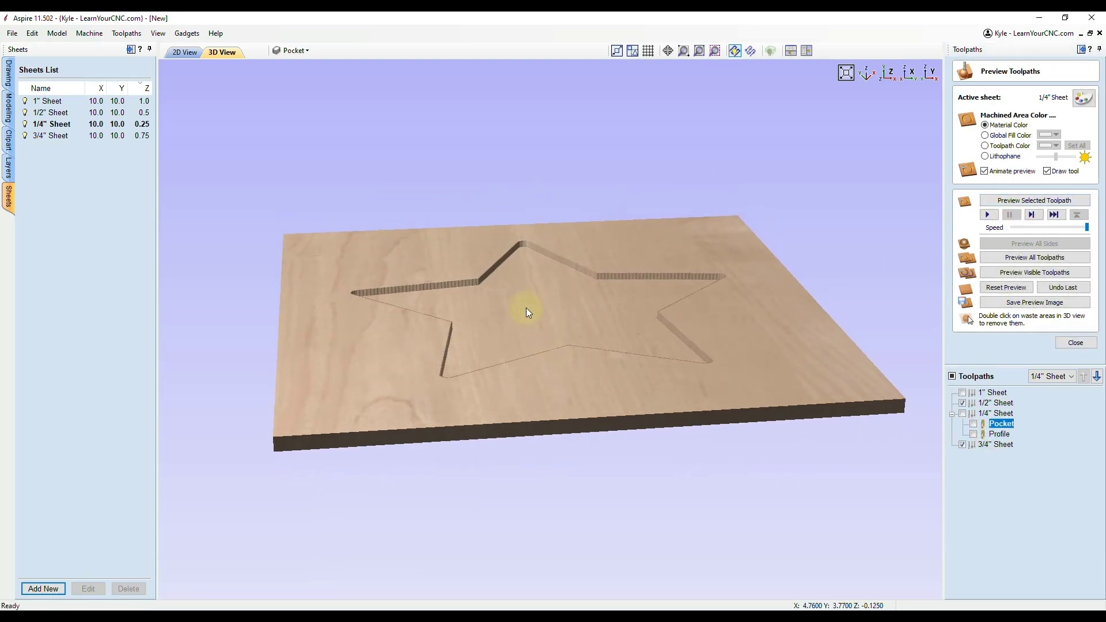
left_click_drag(543, 403, 548, 364)
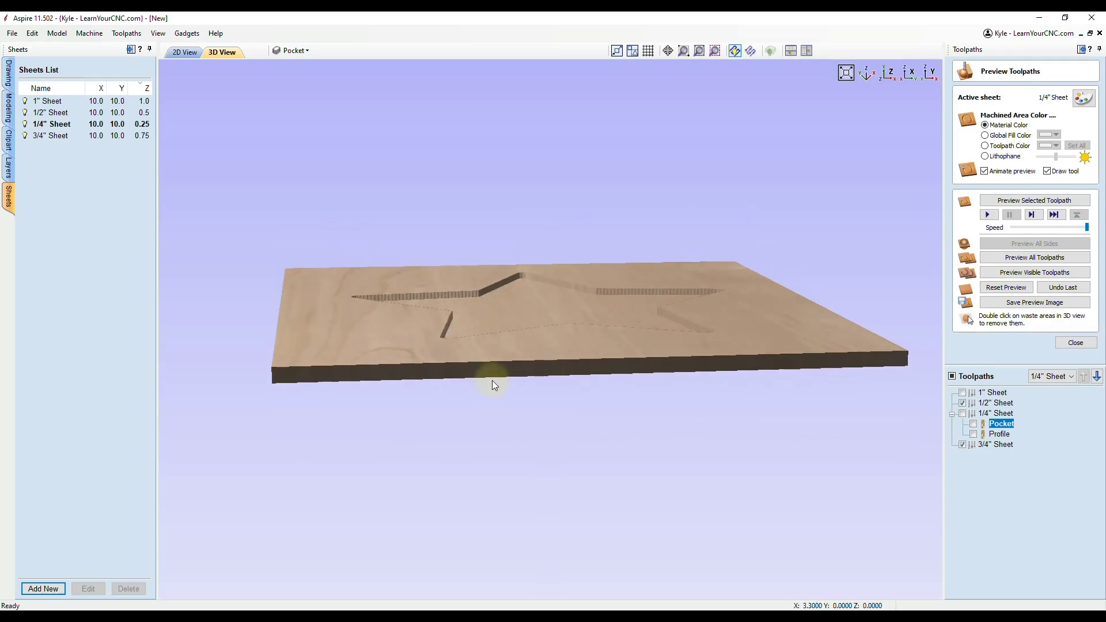
mouse_move(556, 325)
left_mouse_down()
mouse_move(570, 389)
mouse_move(640, 452)
left_mouse_up()
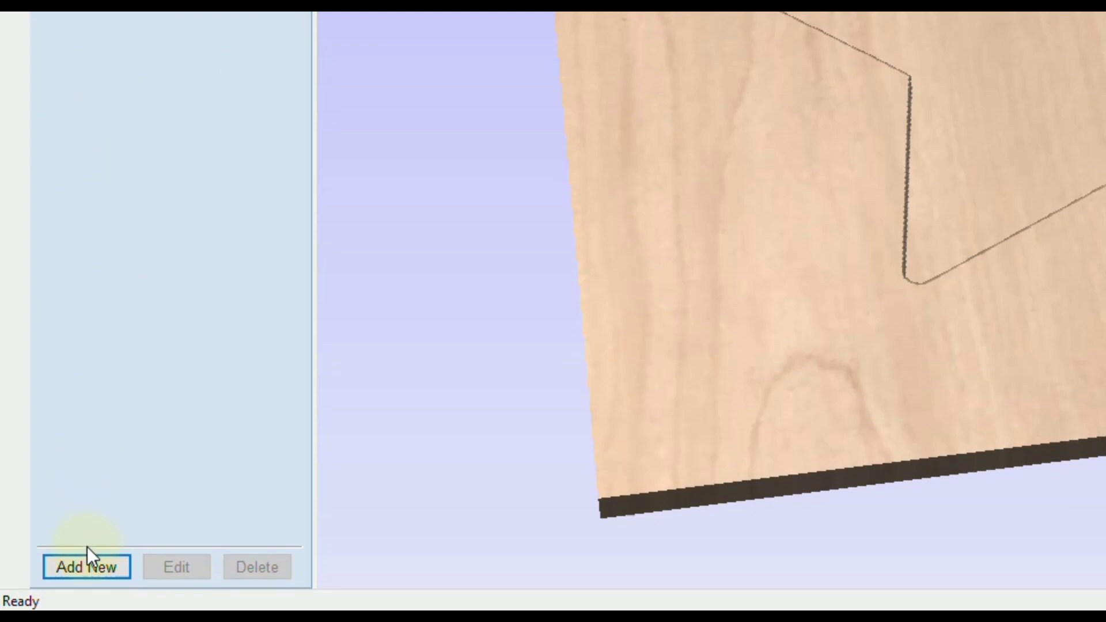
- Add a new sheet with the default name and set its thickness to 1.5 inches
left_click(87, 567)
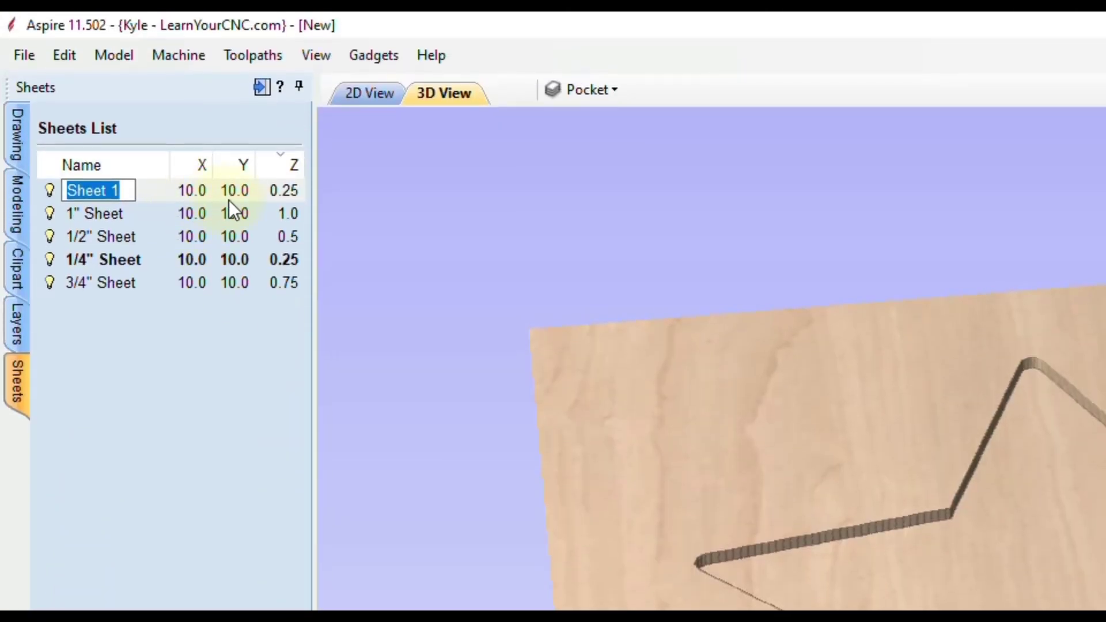
left_click(195, 192)
right_click(181, 191)
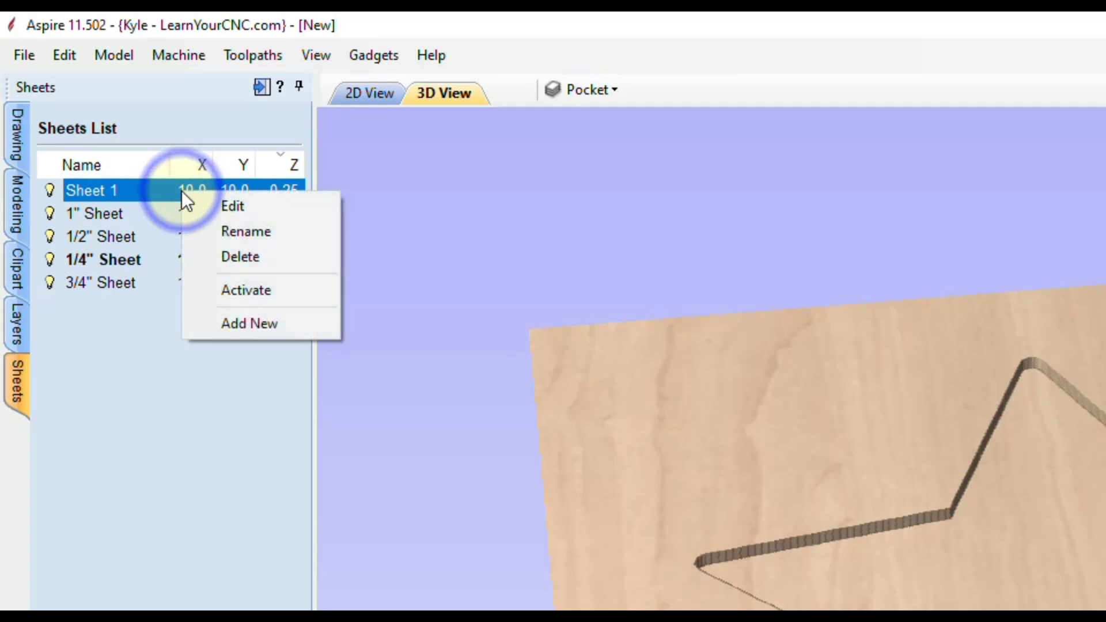
left_click(228, 205)
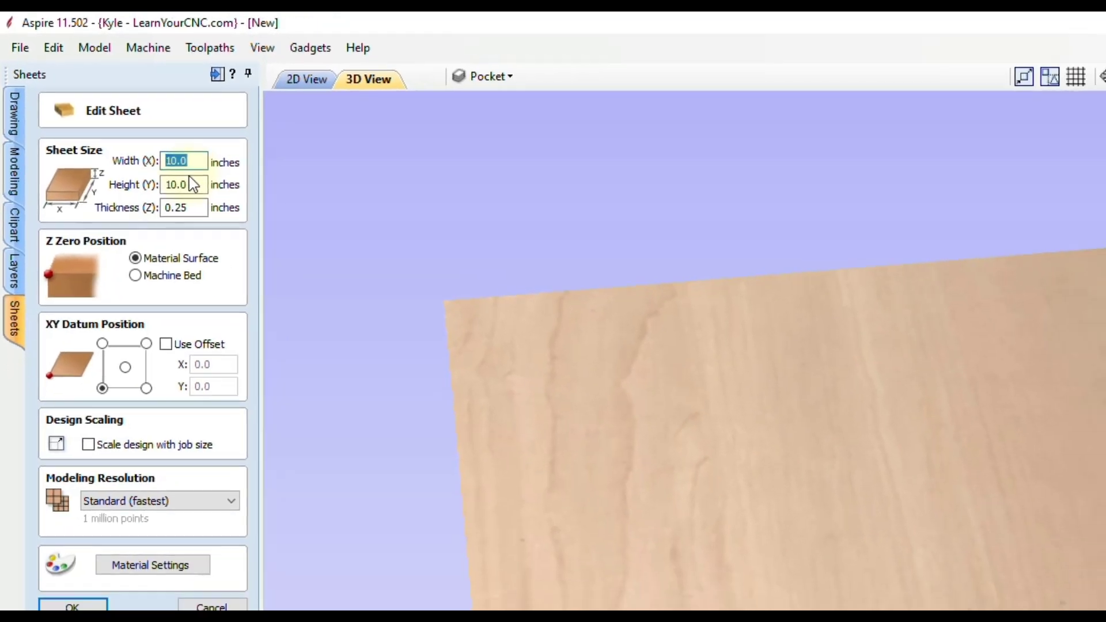
left_click(178, 146)
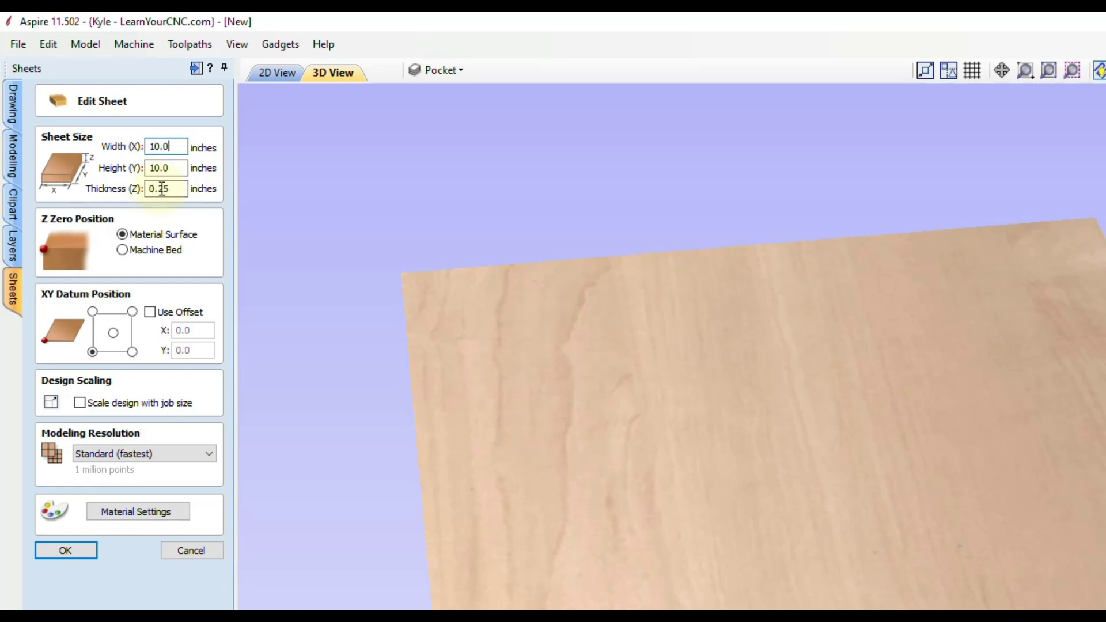
left_click_drag(181, 188, 141, 189)
type("1.5")
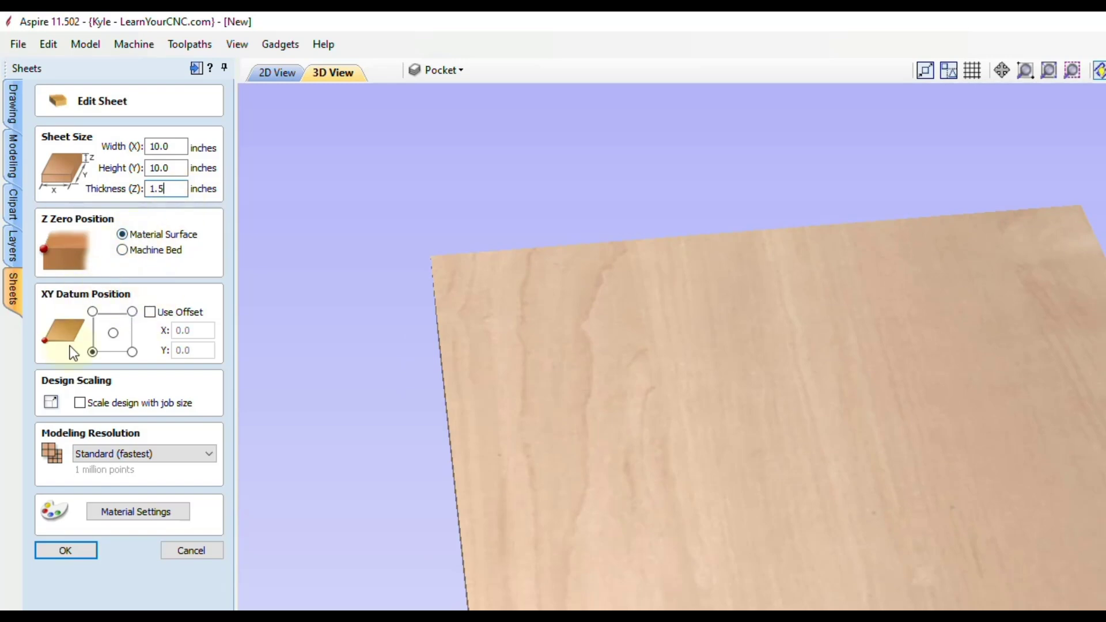
left_click(84, 551)
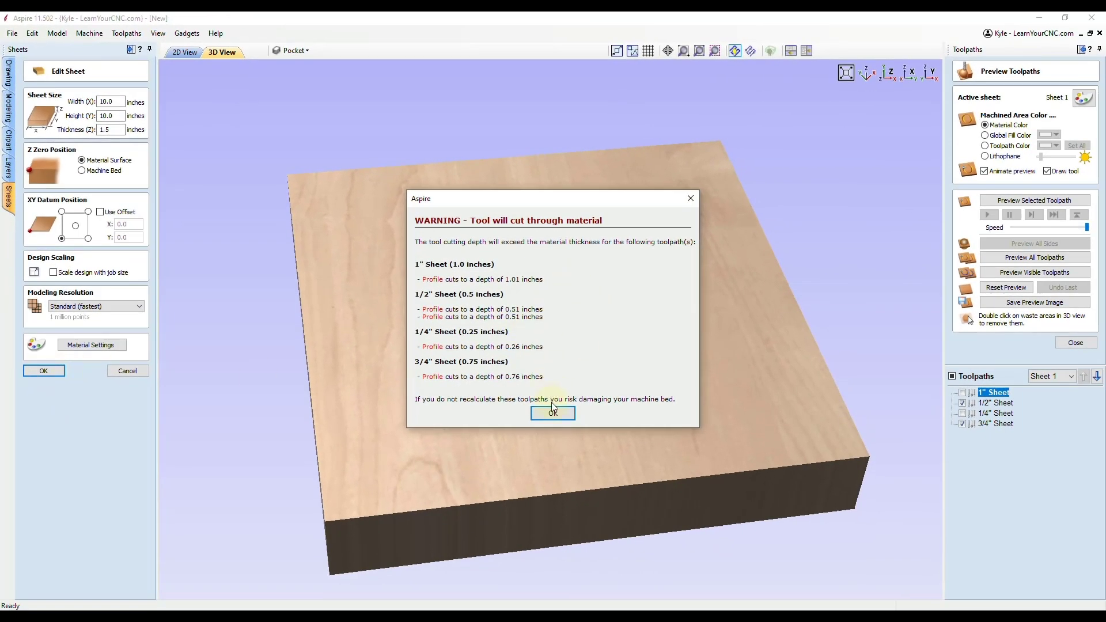
left_click(553, 413)
left_click(108, 179)
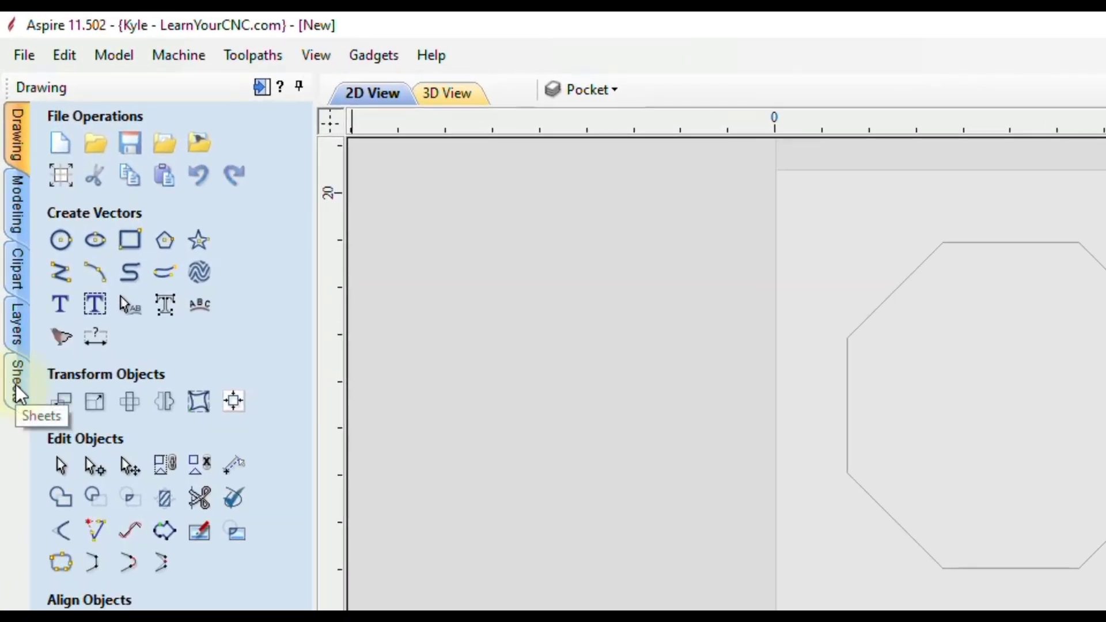
- Show the sheets list and pin the toolpaths panel open
left_click(17, 386)
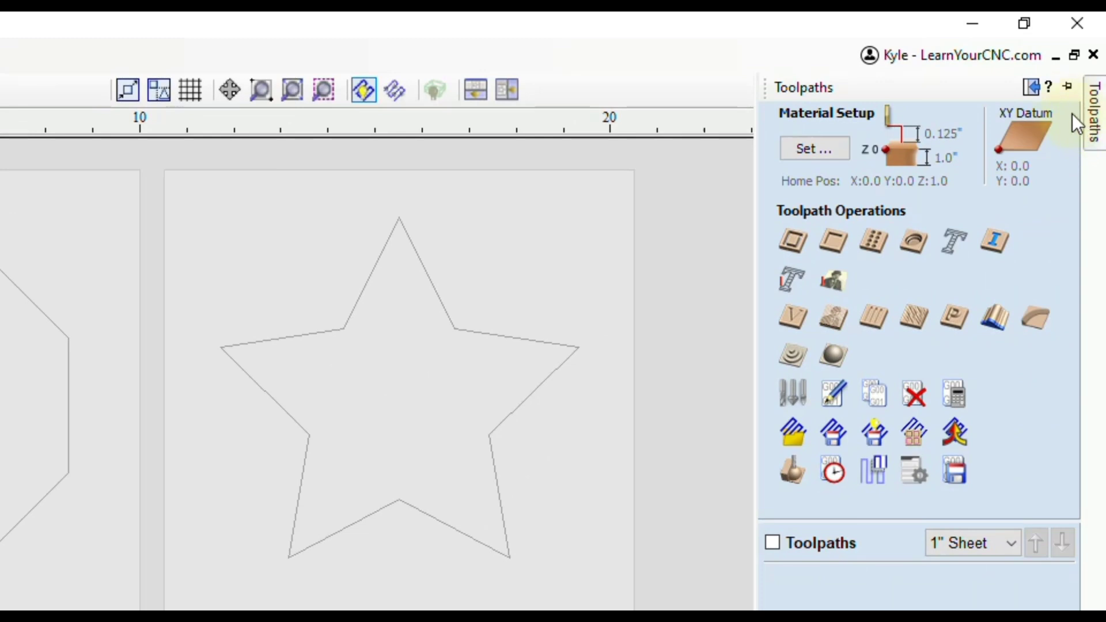
left_click(1069, 92)
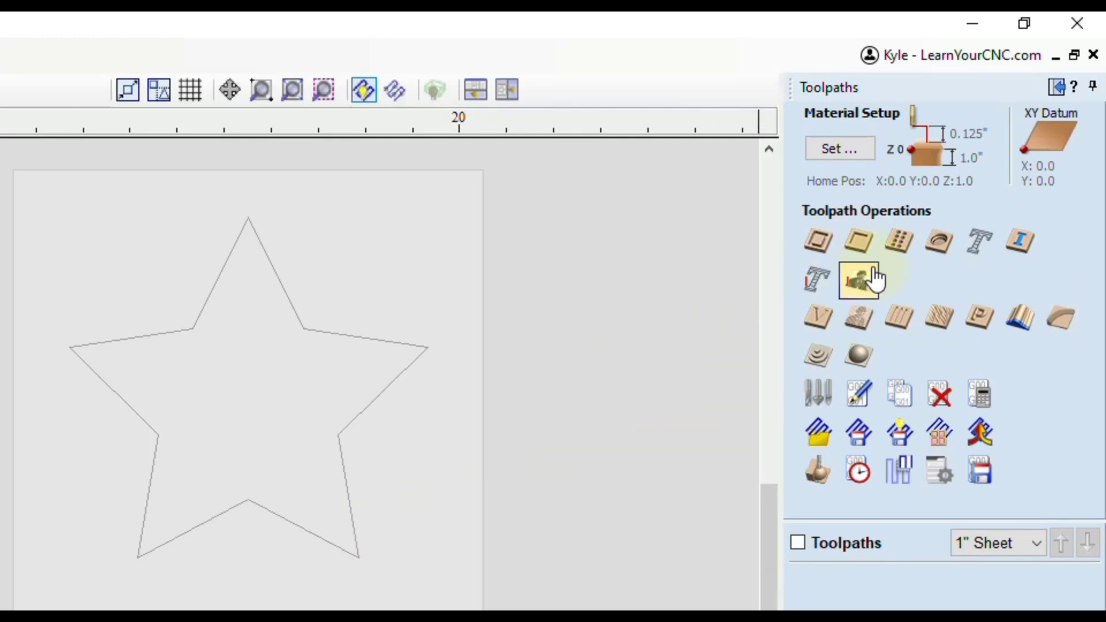
- Start a pocket toolpath and remove the 1/8" end mill, keeping the 1/4" end mill as its only tool
left_click(858, 244)
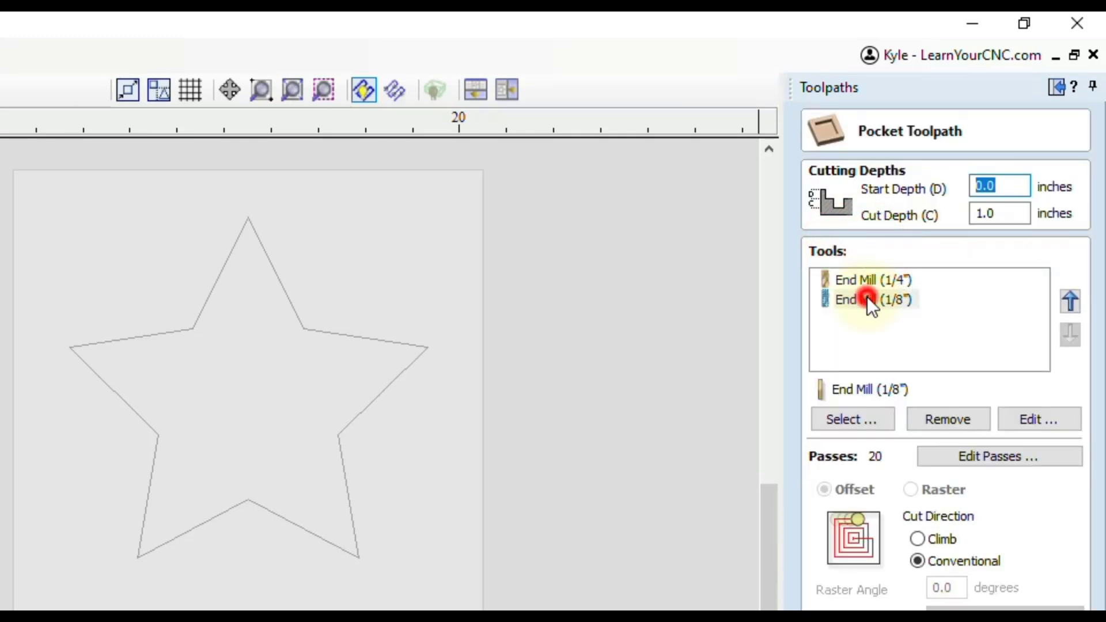
left_click(867, 296)
left_click(945, 418)
left_click(866, 282)
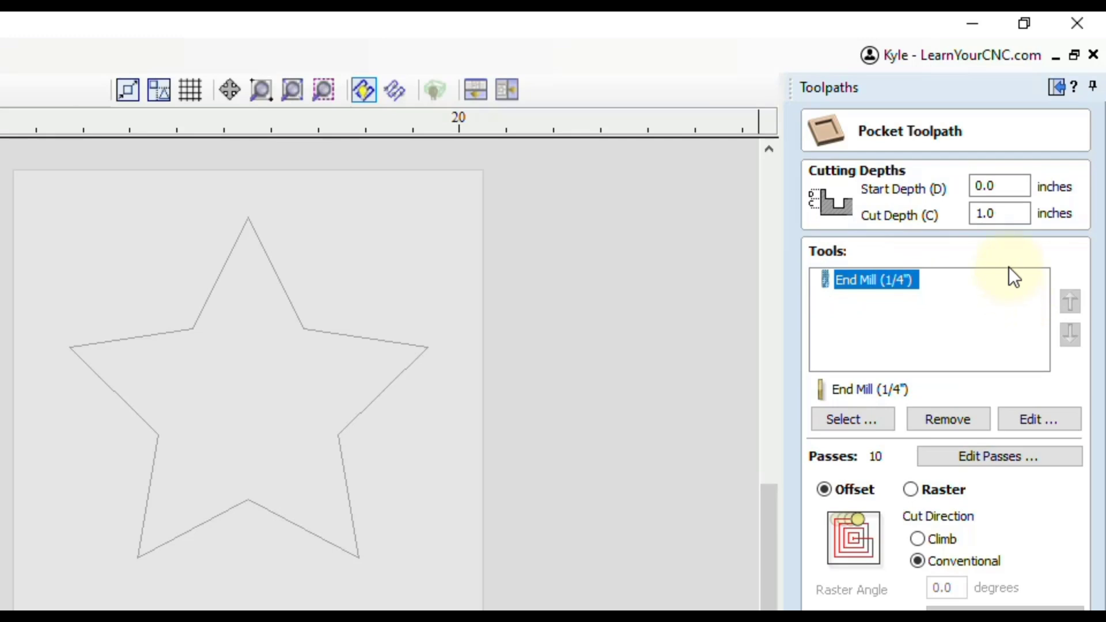
- Set the pocket toolpath's cut depth with the formula t/2, half the material thickness
left_click(1001, 214)
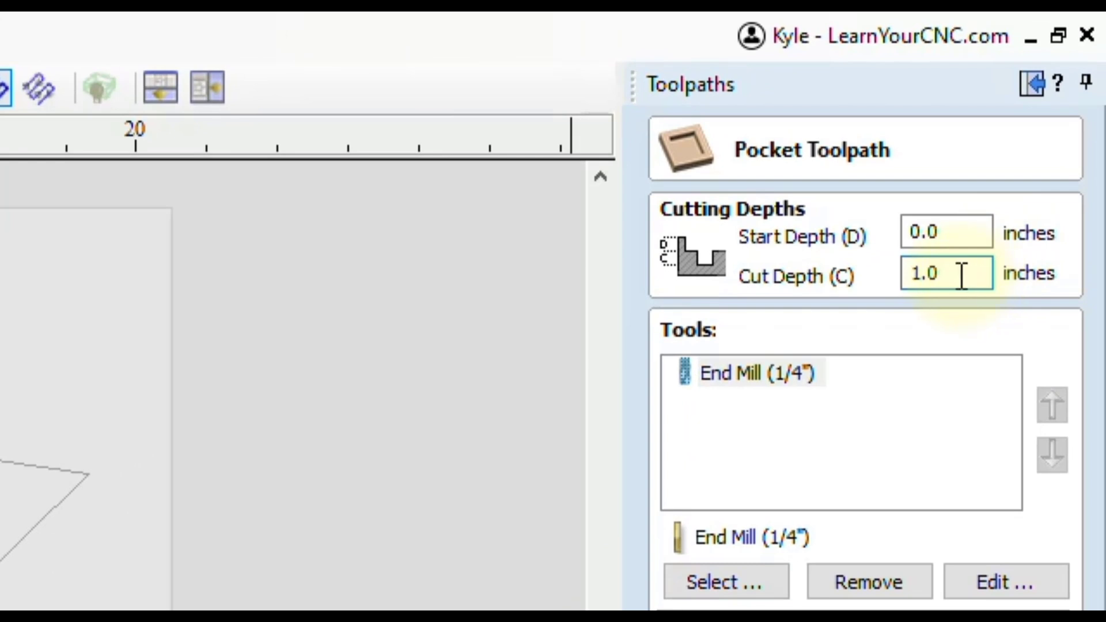
double_click(916, 273)
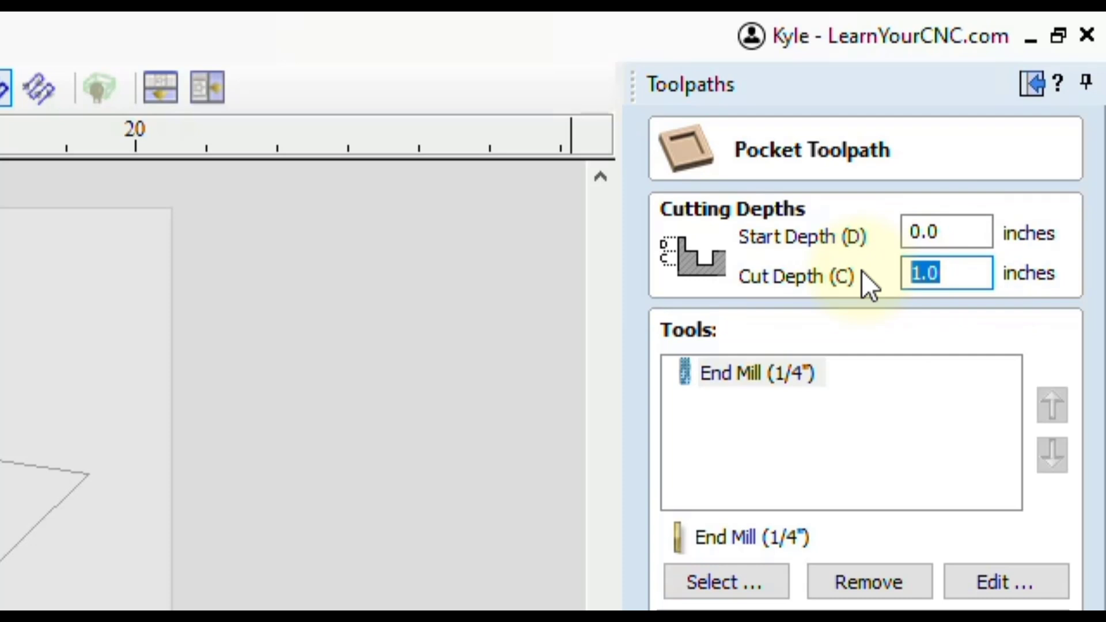
type("z")
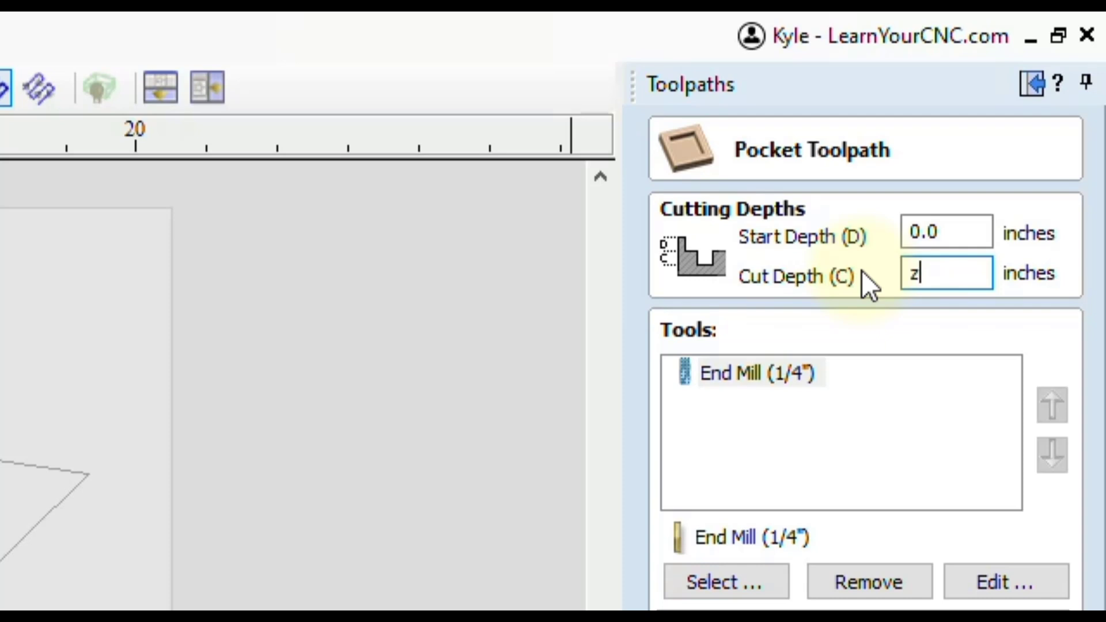
key("BackSpace")
type("t")
type("/2")
key("equal")
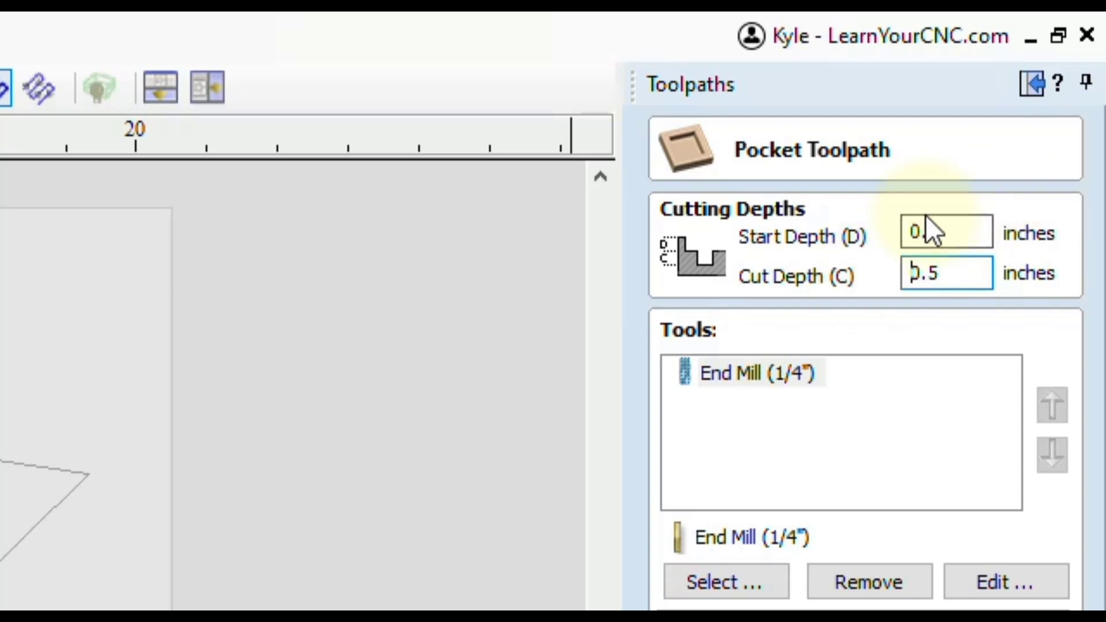
double_click(947, 272)
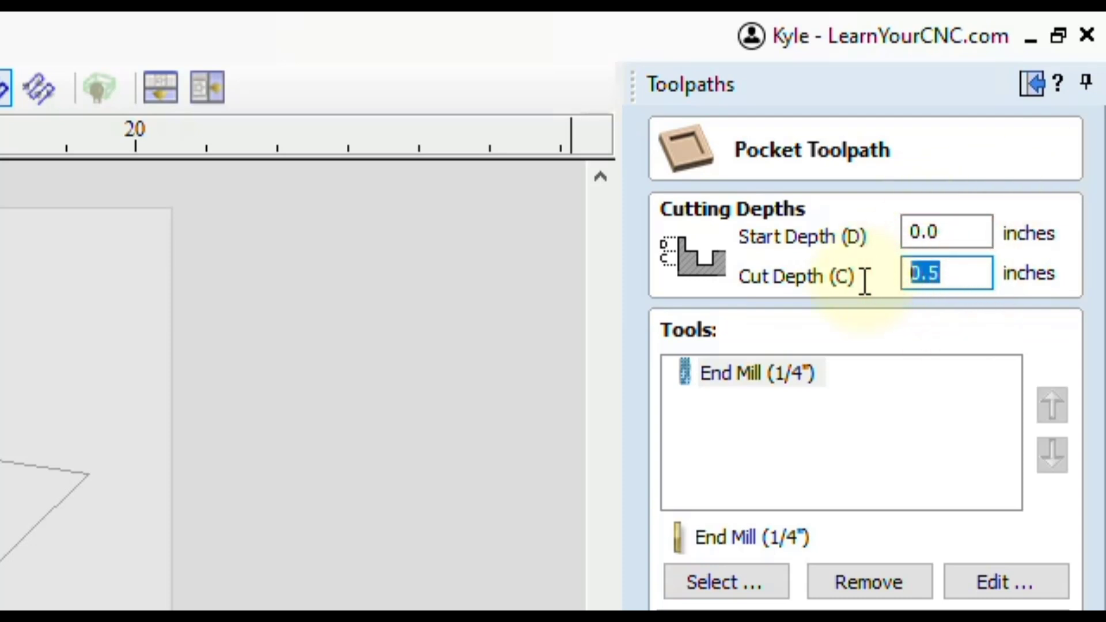
type("t/")
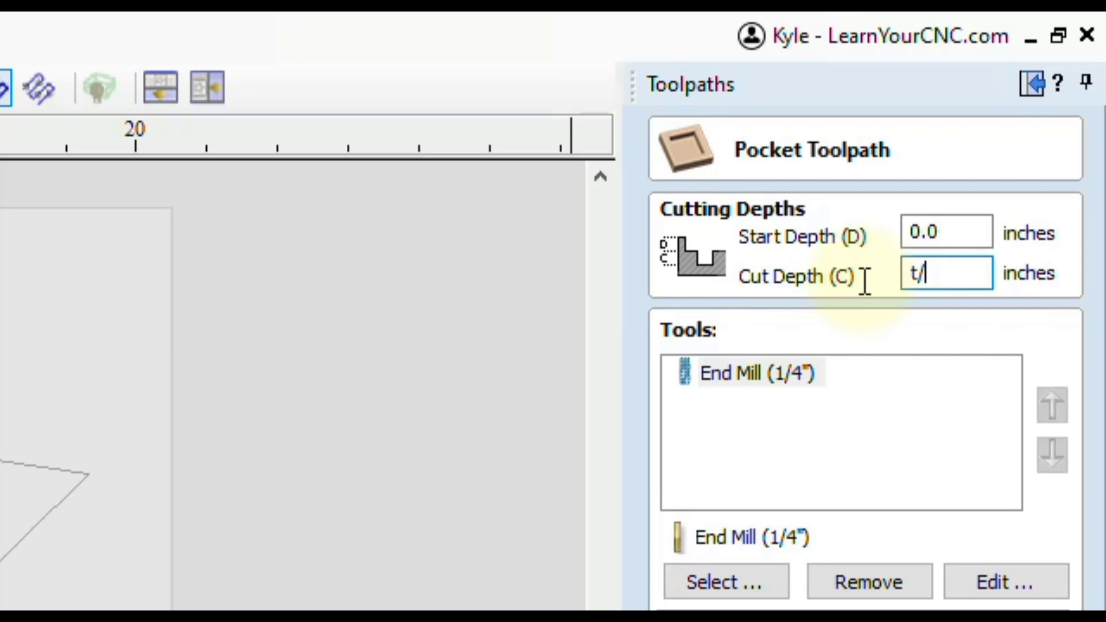
type("2")
mouse_move(919, 274)
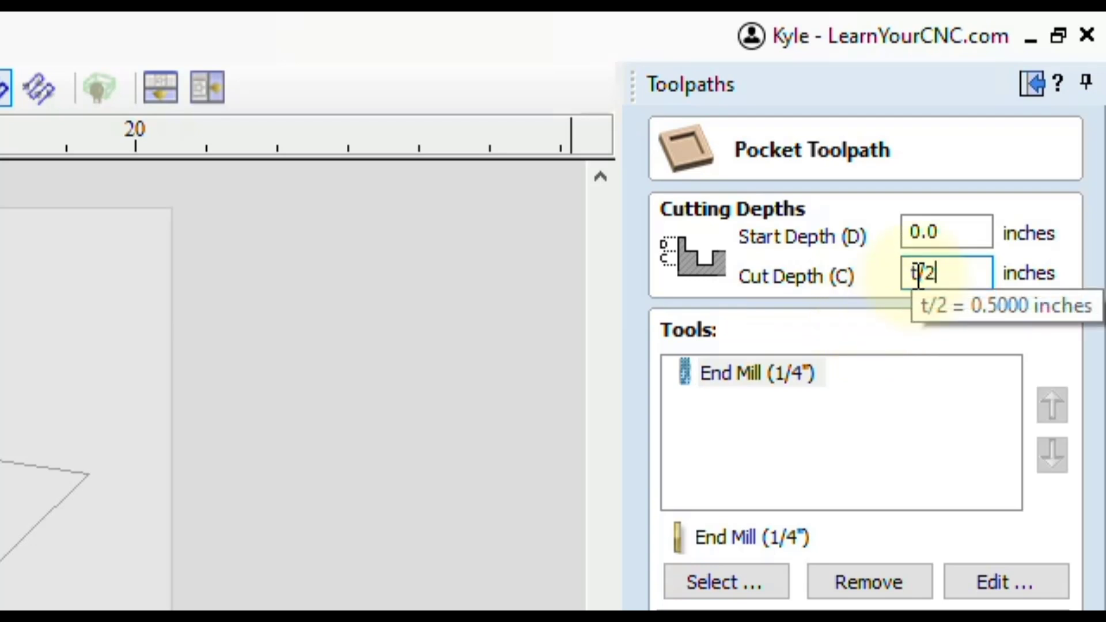
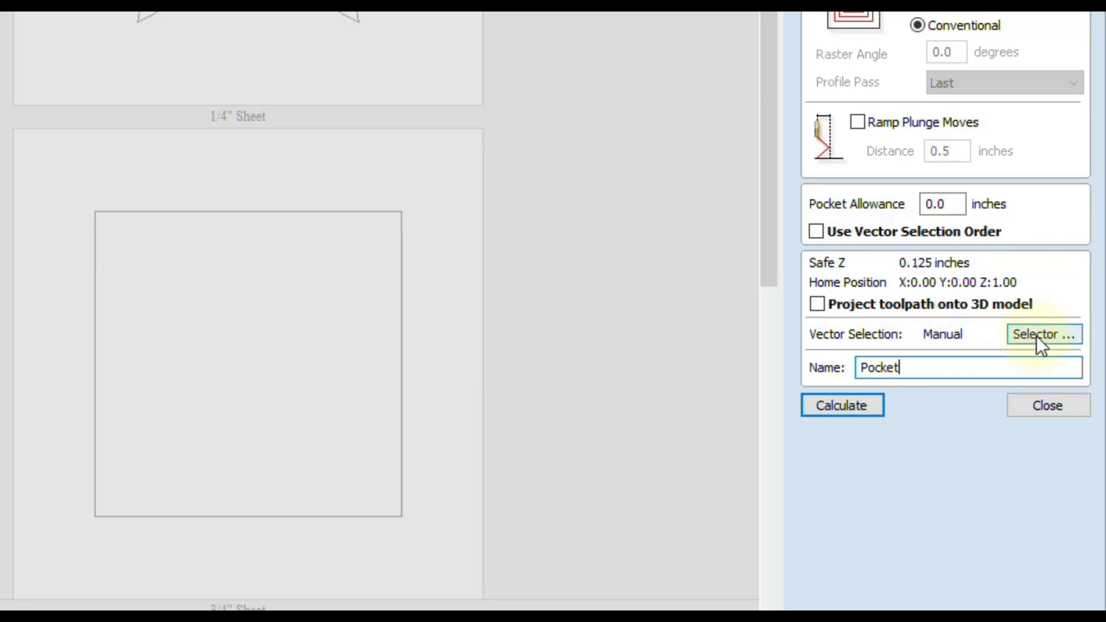
- Set the pocket's vector selection to all closed vectors on the Pocket layer and associate it with the toolpath
left_click(1029, 336)
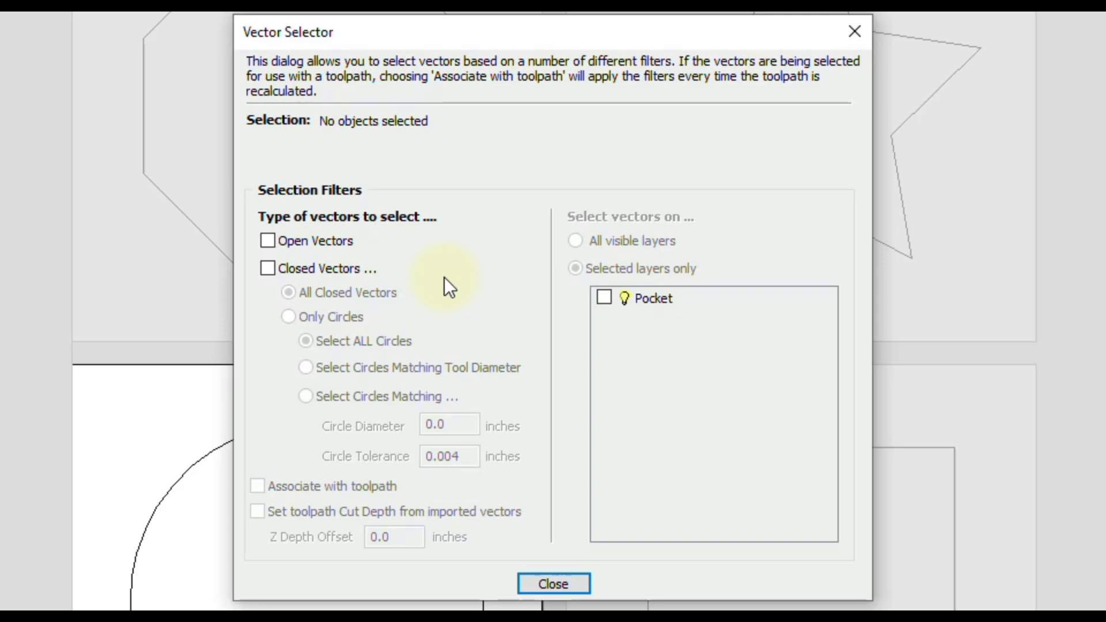
left_click(269, 269)
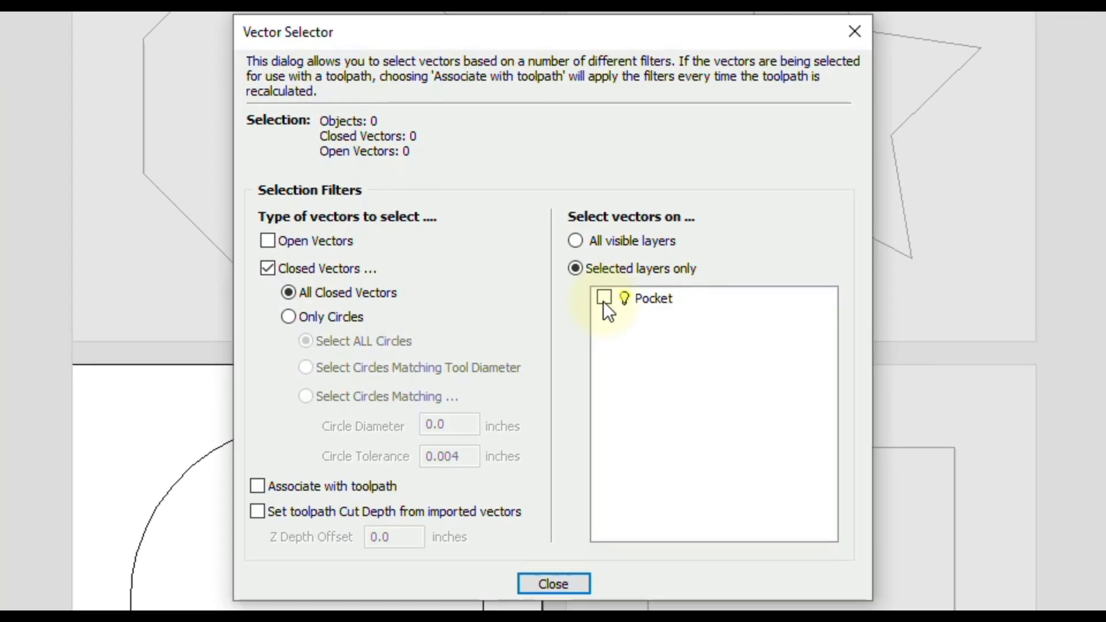
left_click(897, 599)
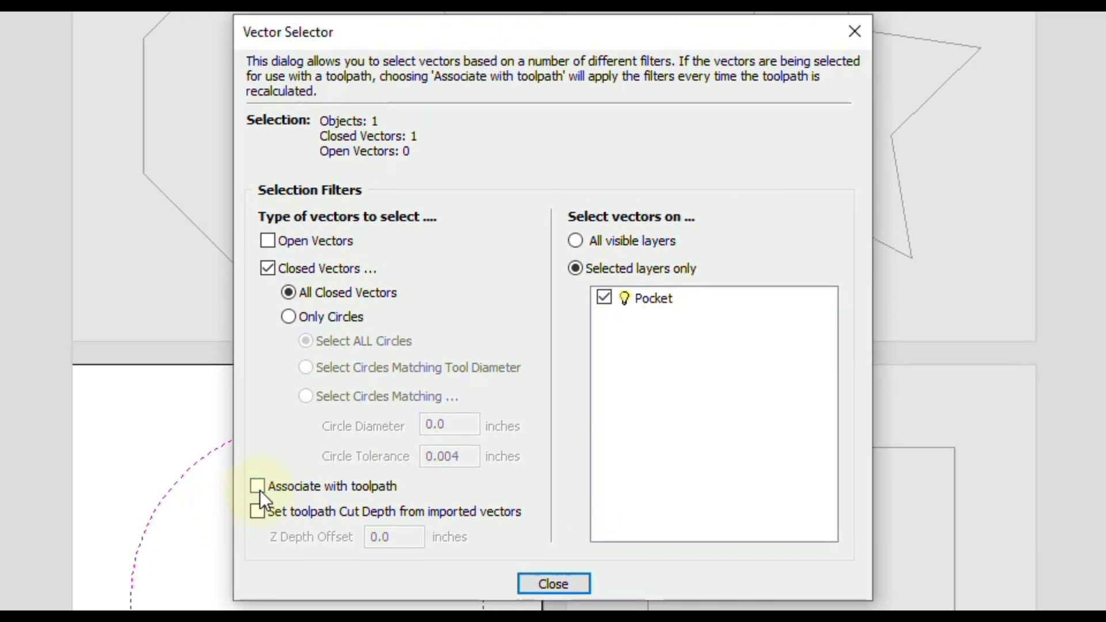
left_click(259, 488)
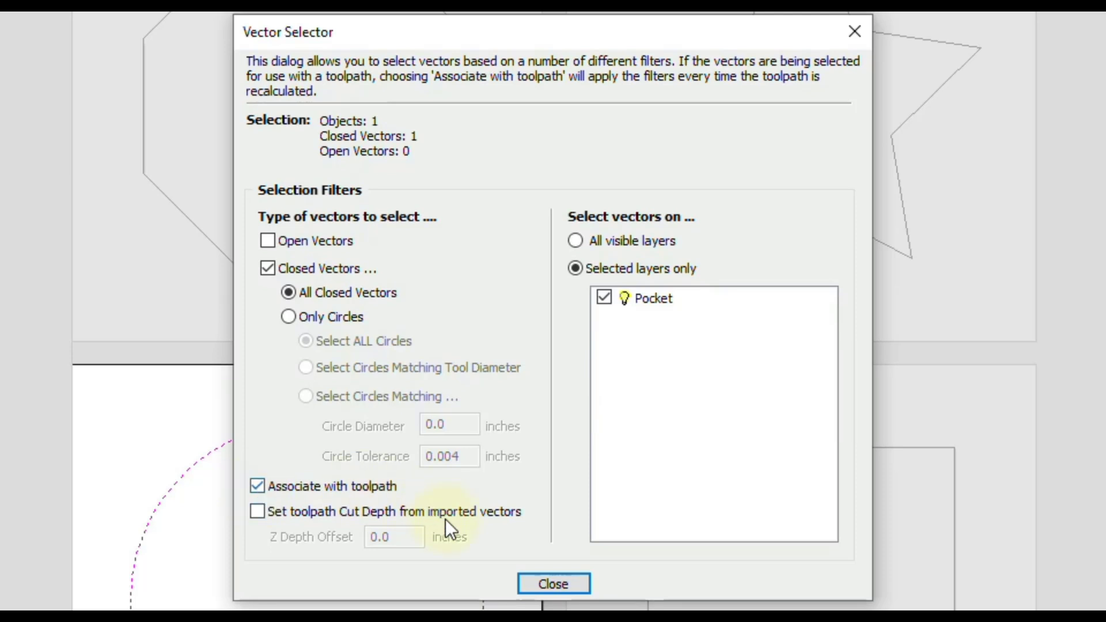
left_click(531, 578)
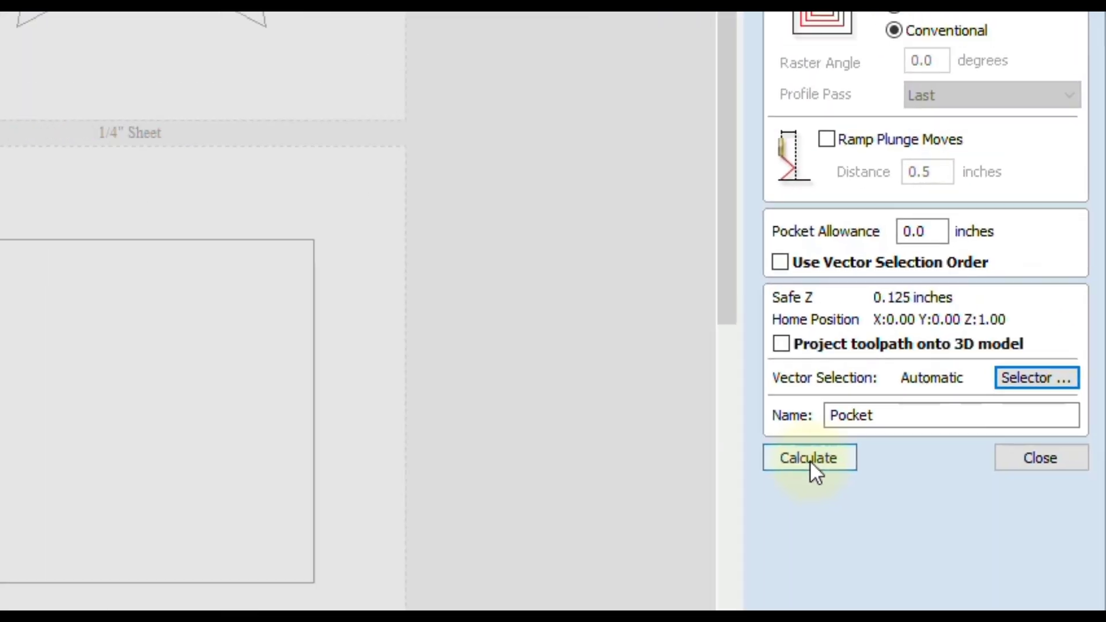
- Calculate the pocket toolpath for the 1" sheet, preview the selected toolpath, and inspect the cut circle in 3D
left_click(711, 448)
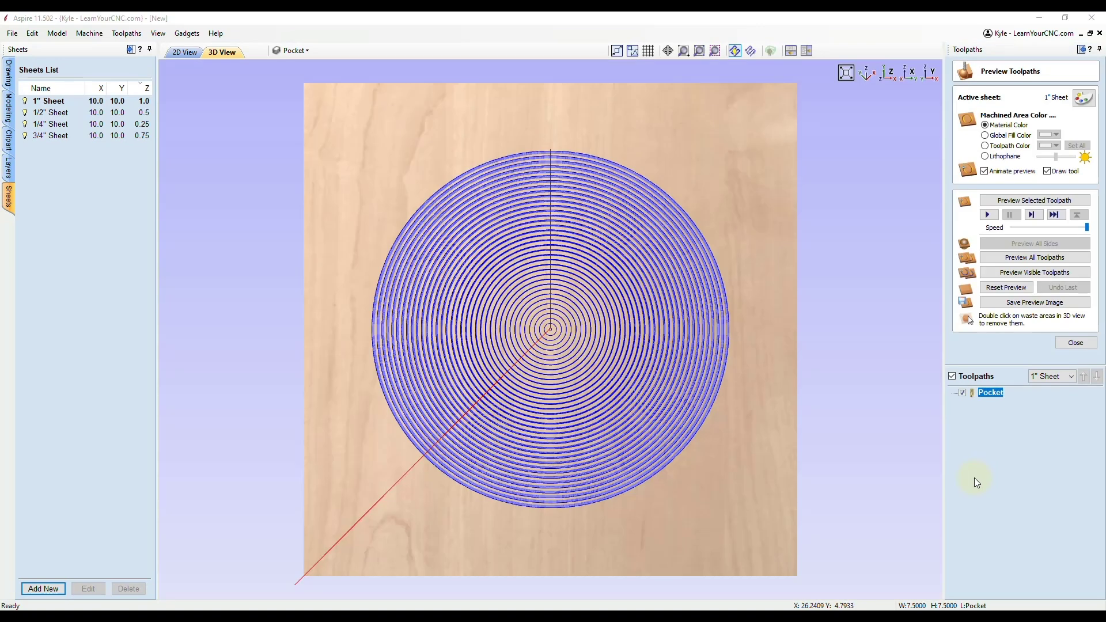
left_click_drag(490, 568, 551, 393)
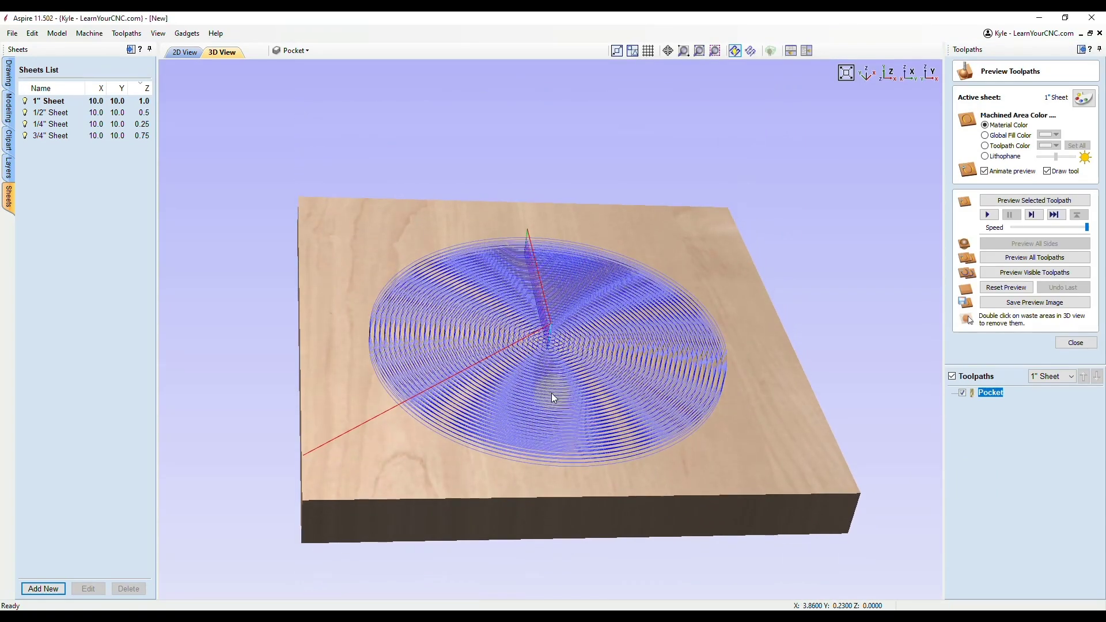
left_click(1015, 202)
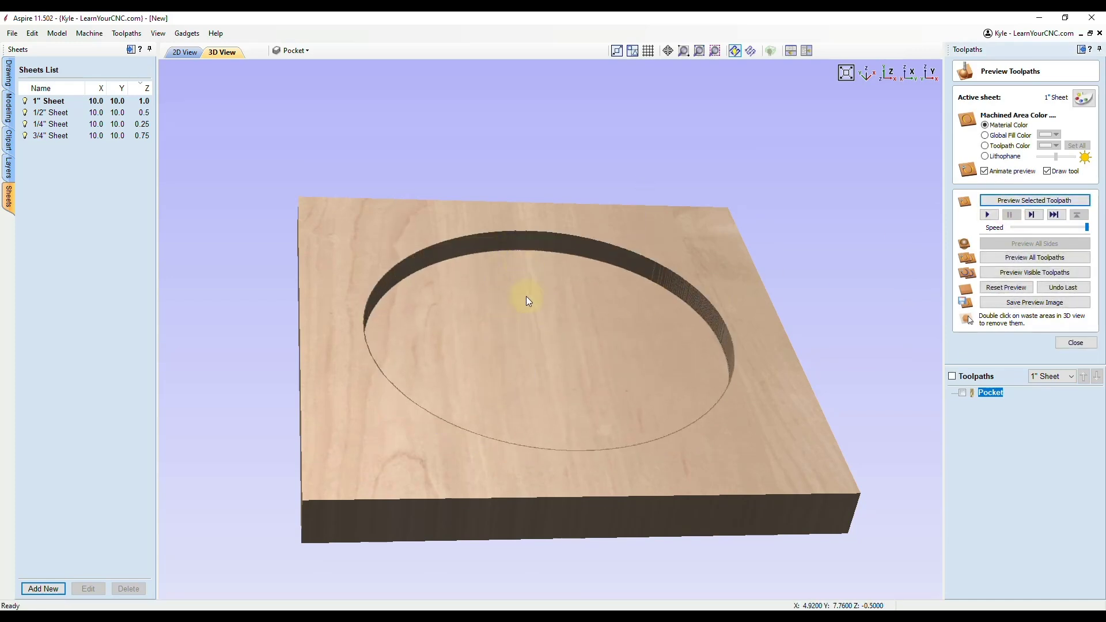
left_click_drag(565, 330, 444, 346)
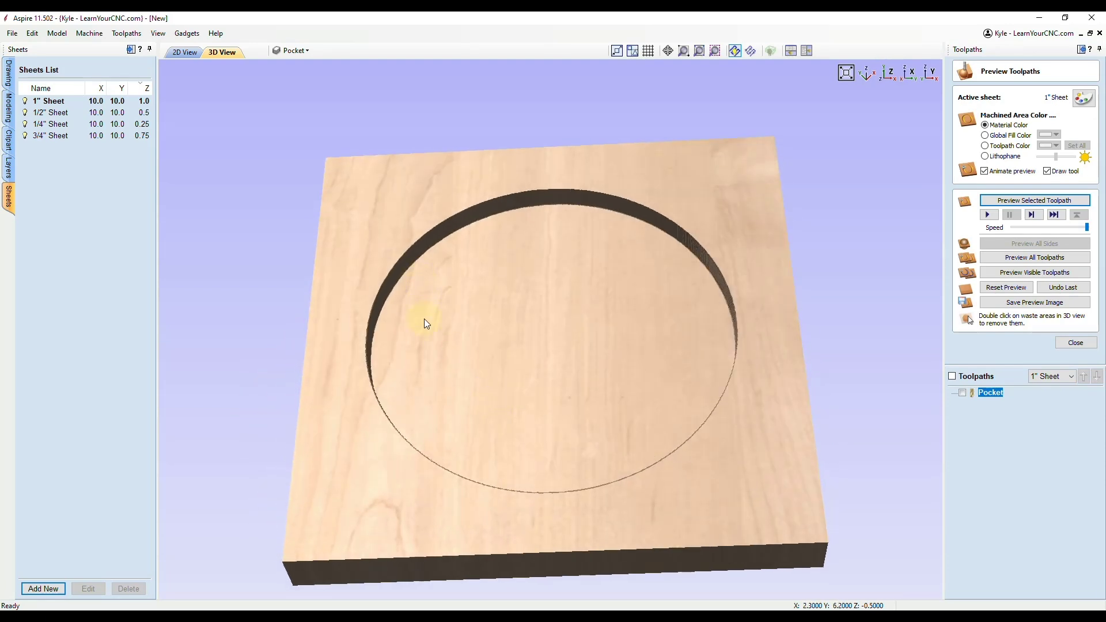
- Return to the 2D view of the four sheets and close the toolpath preview
left_click(176, 53)
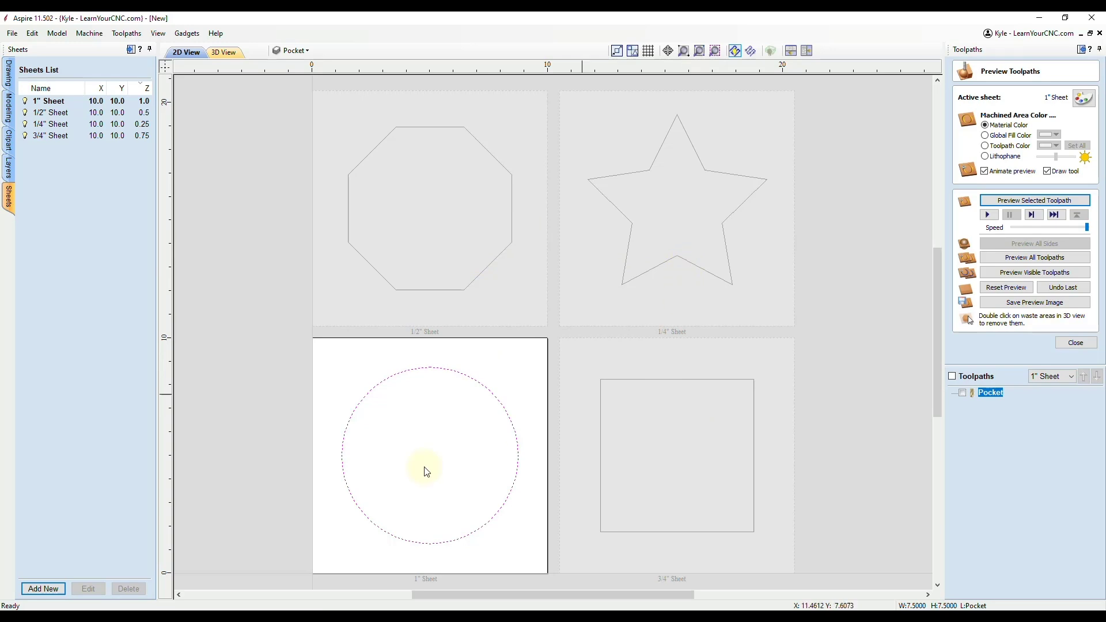
scroll(361, 459, "down", 3)
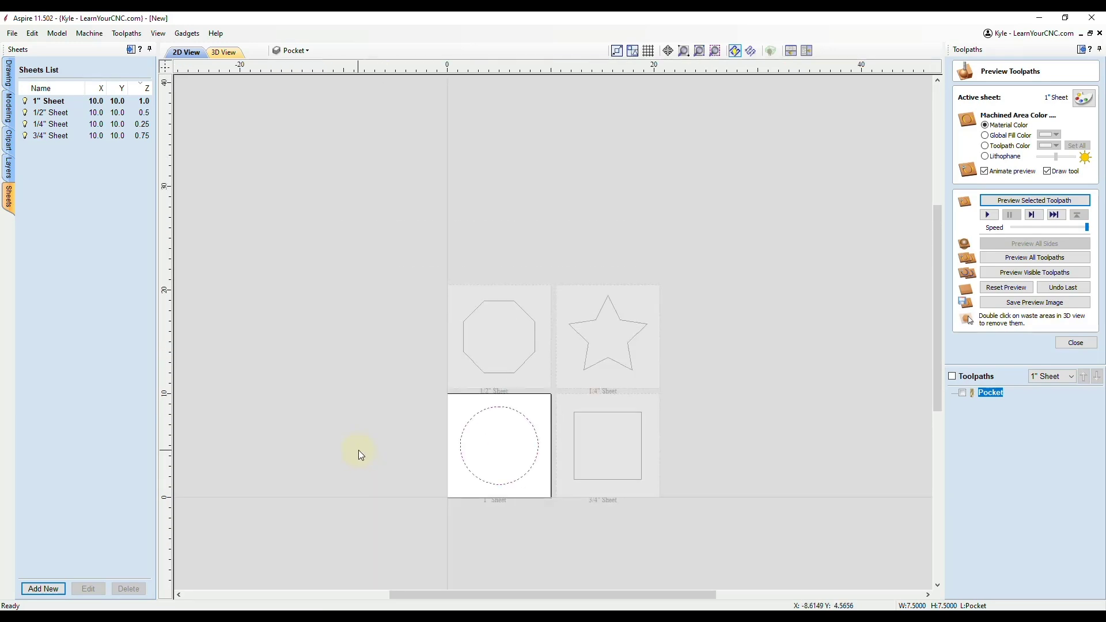
scroll(527, 468, "up", 3)
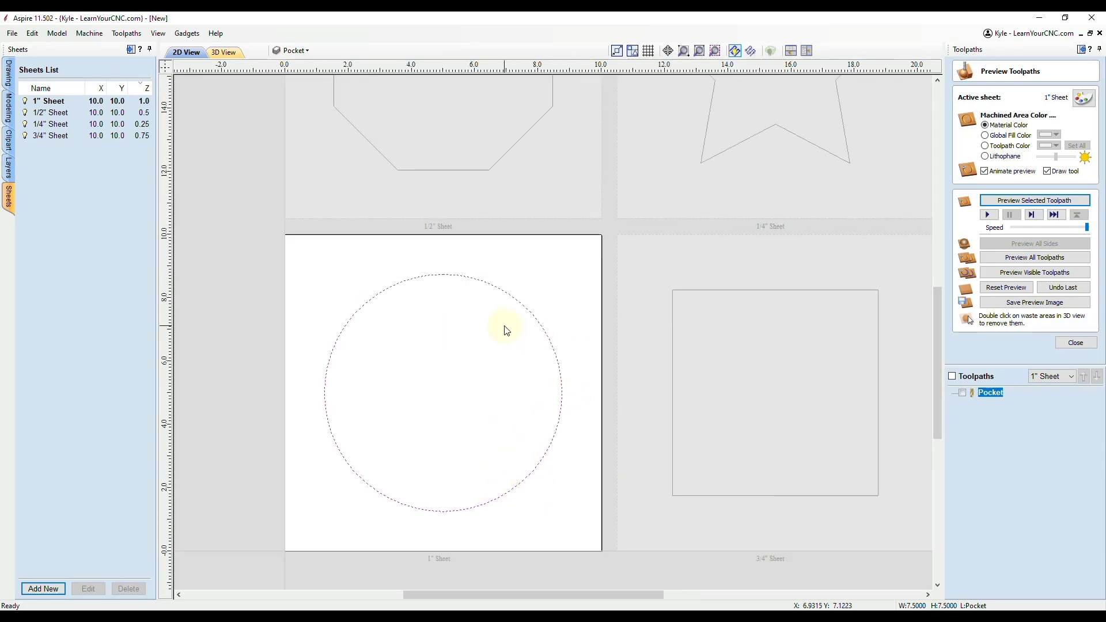
scroll(494, 370, "down", 2)
scroll(501, 370, "down", 1)
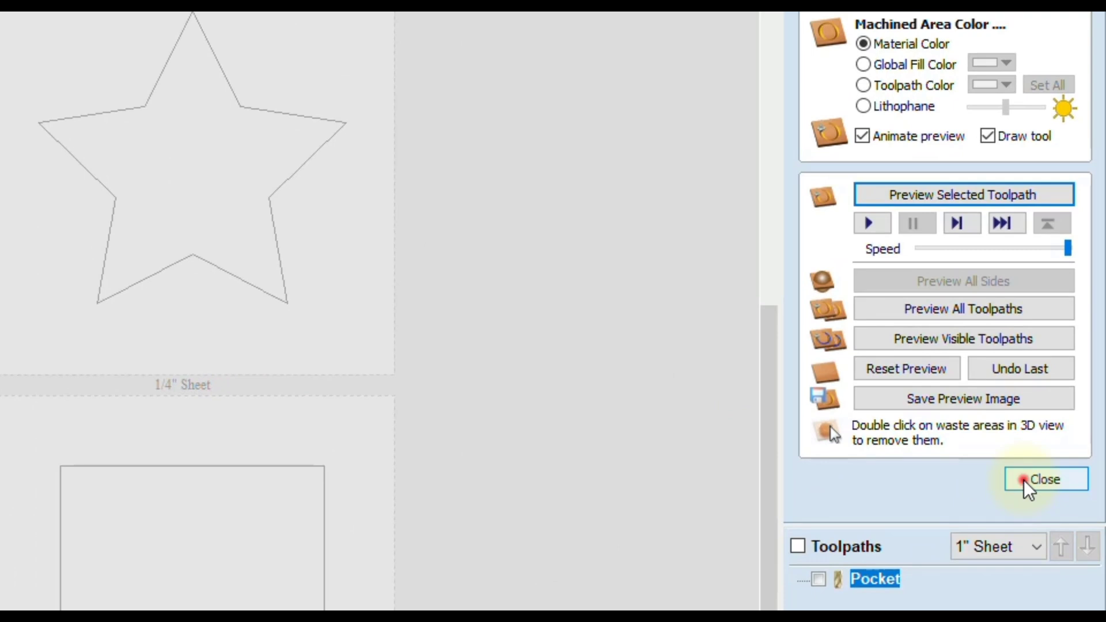
left_click(1025, 480)
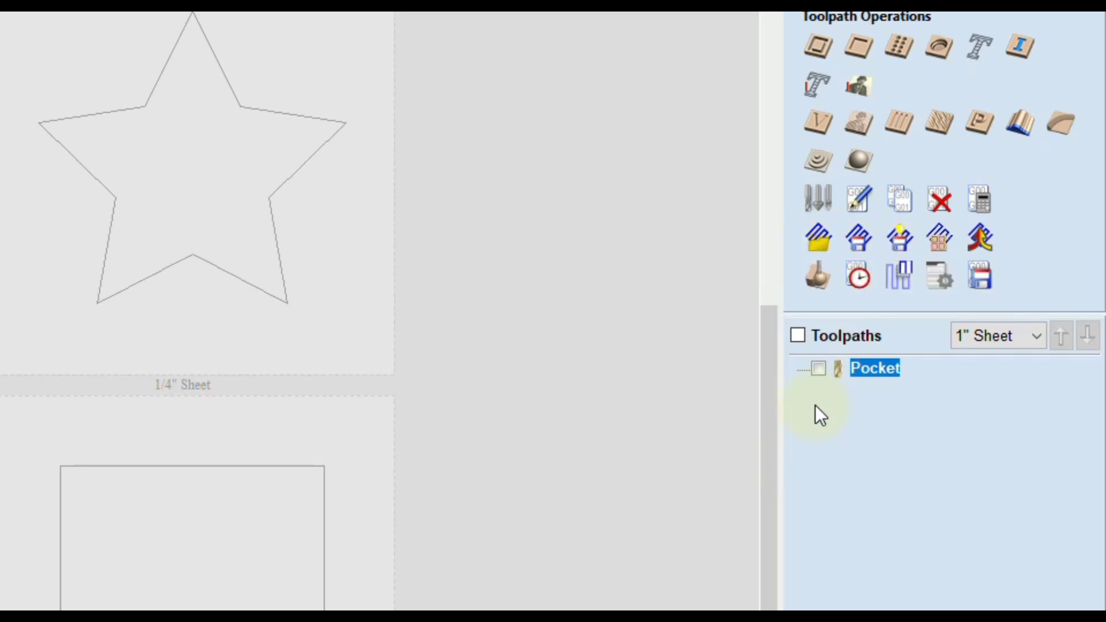
- Show the Pocket toolpath, start saving it as a toolpath template, and reveal the full path of the Aspire V11.0 templates folder
left_click(818, 369)
left_click(899, 247)
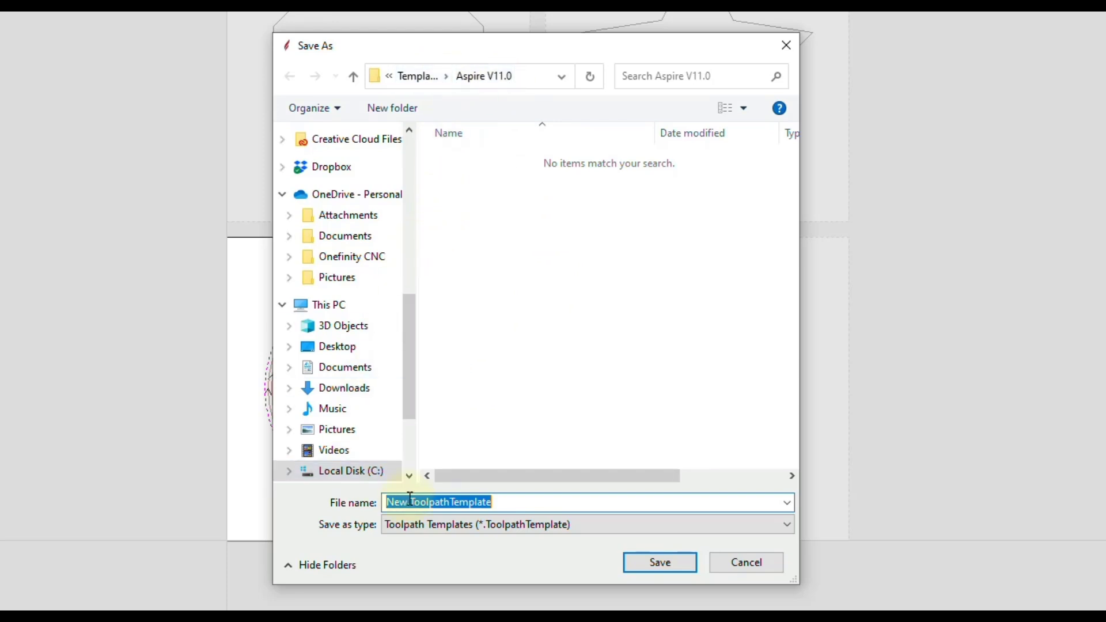
left_click(524, 78)
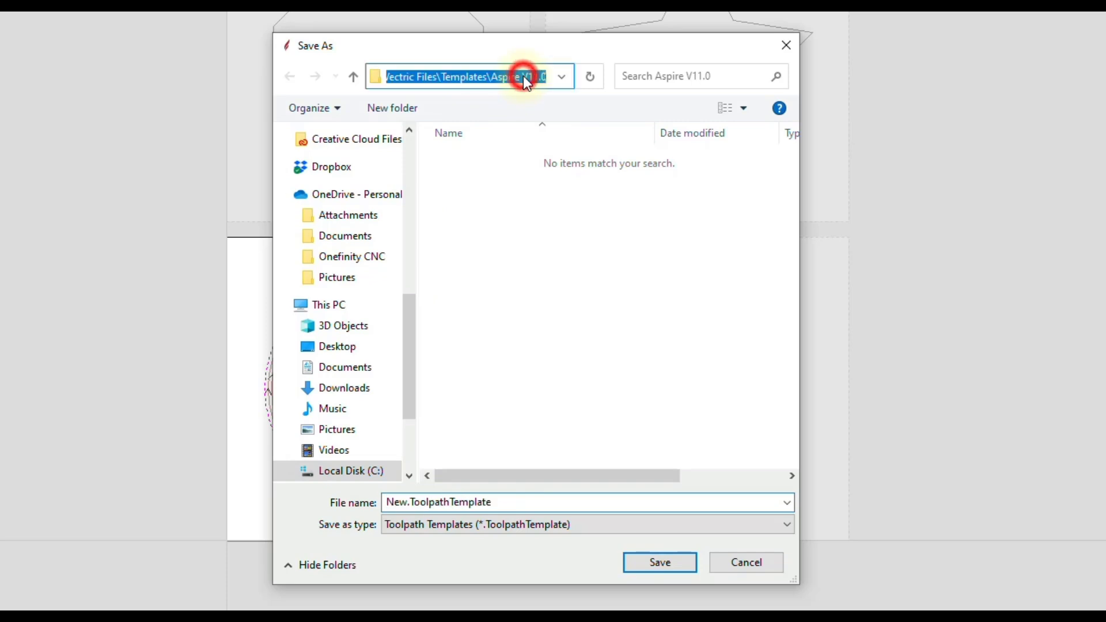
right_click(460, 77)
left_click(497, 129)
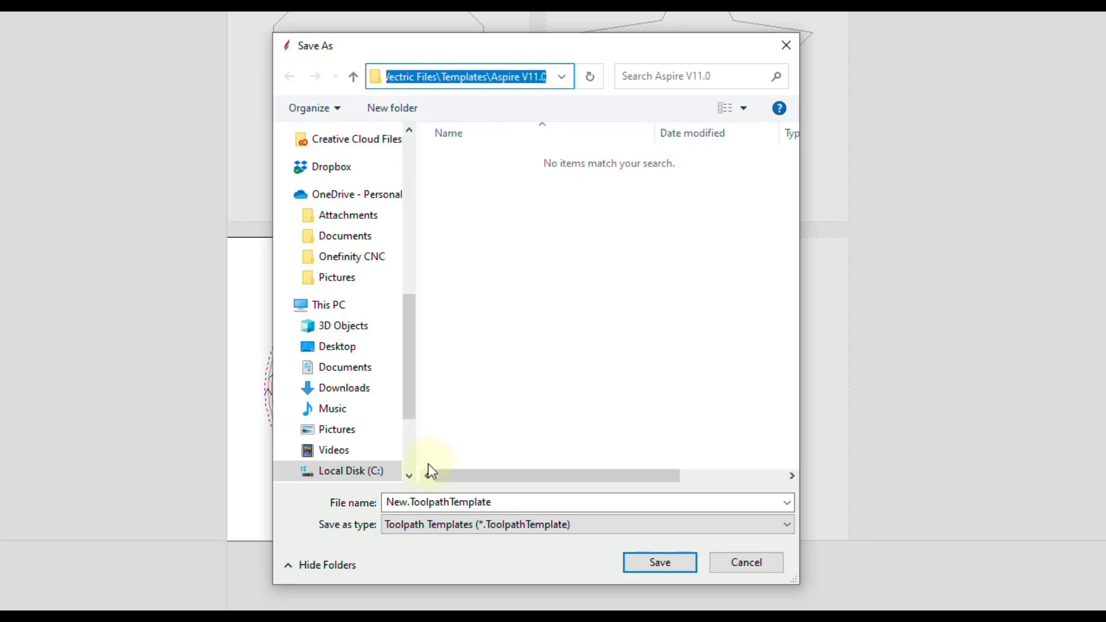
- Save the toolpath template as Pocket Half Way.ToolpathTemplate in the Aspire V11.0 templates folder
left_click(401, 502)
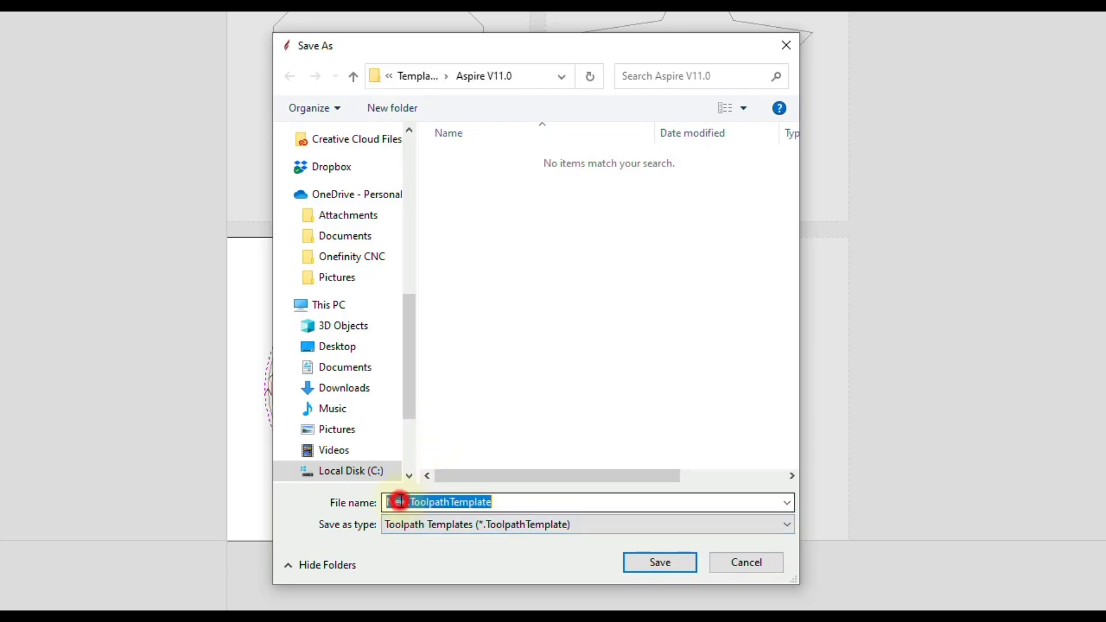
left_click(406, 502)
double_click(402, 502)
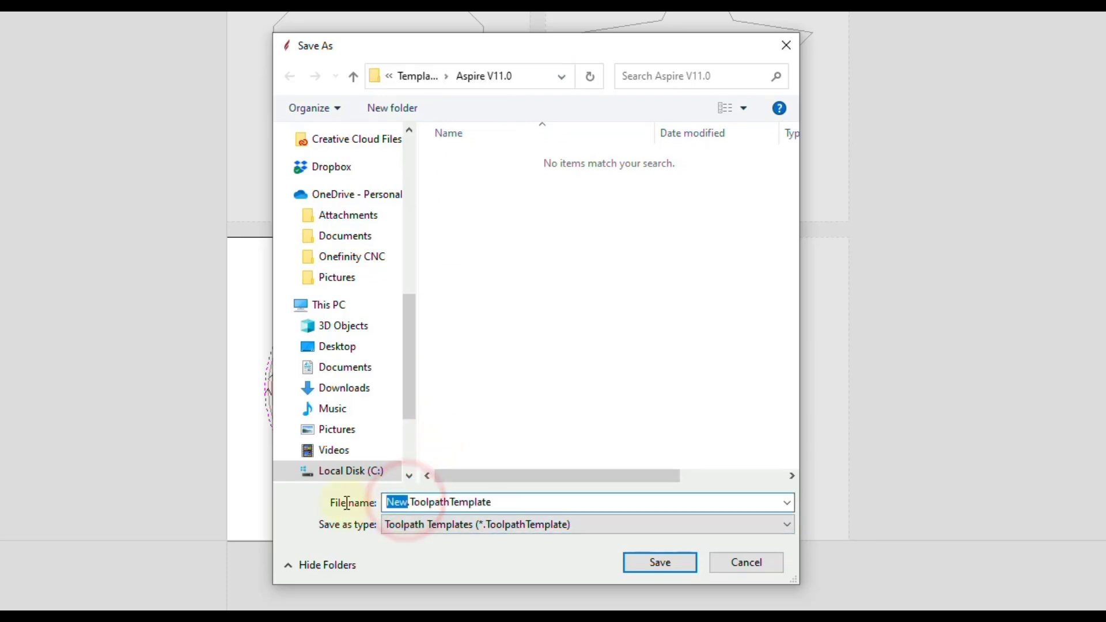
type("Pocket")
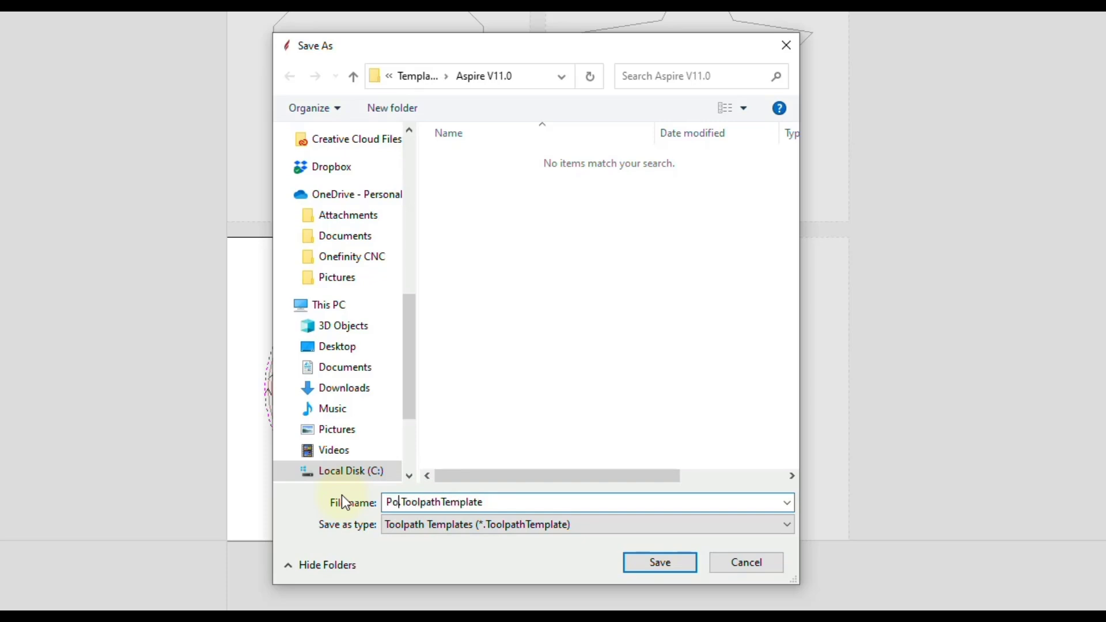
type(" Half ")
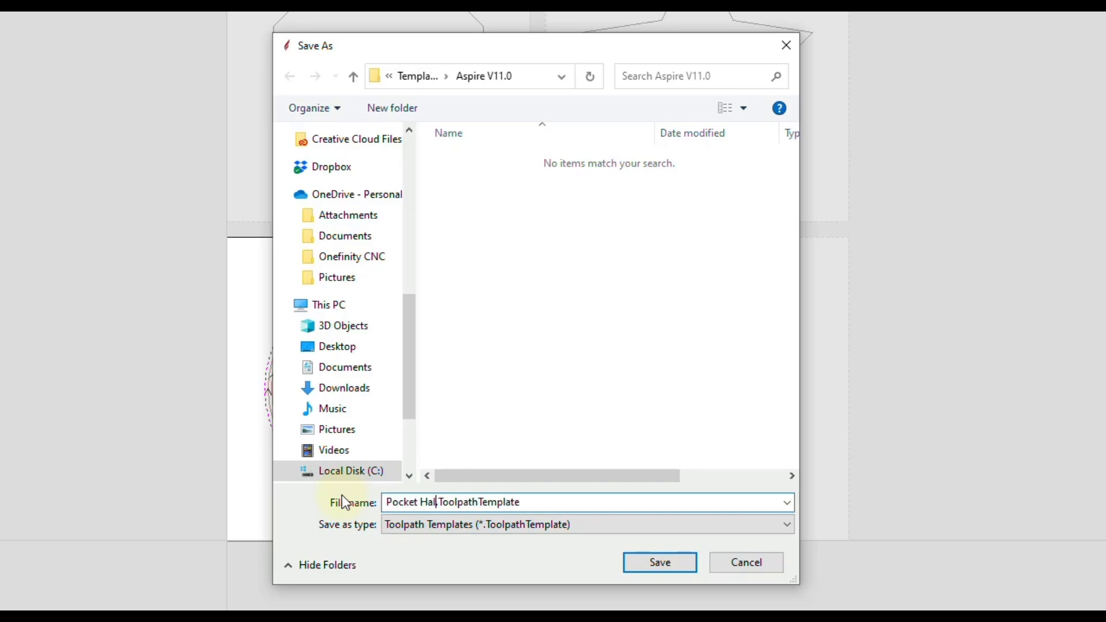
type("Way")
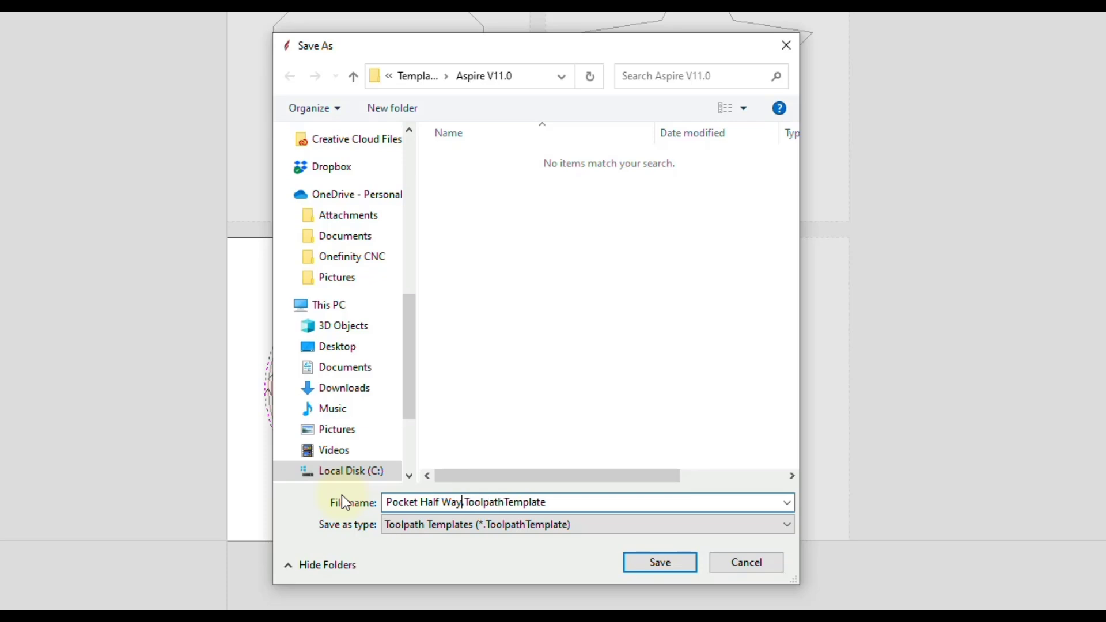
left_click(650, 562)
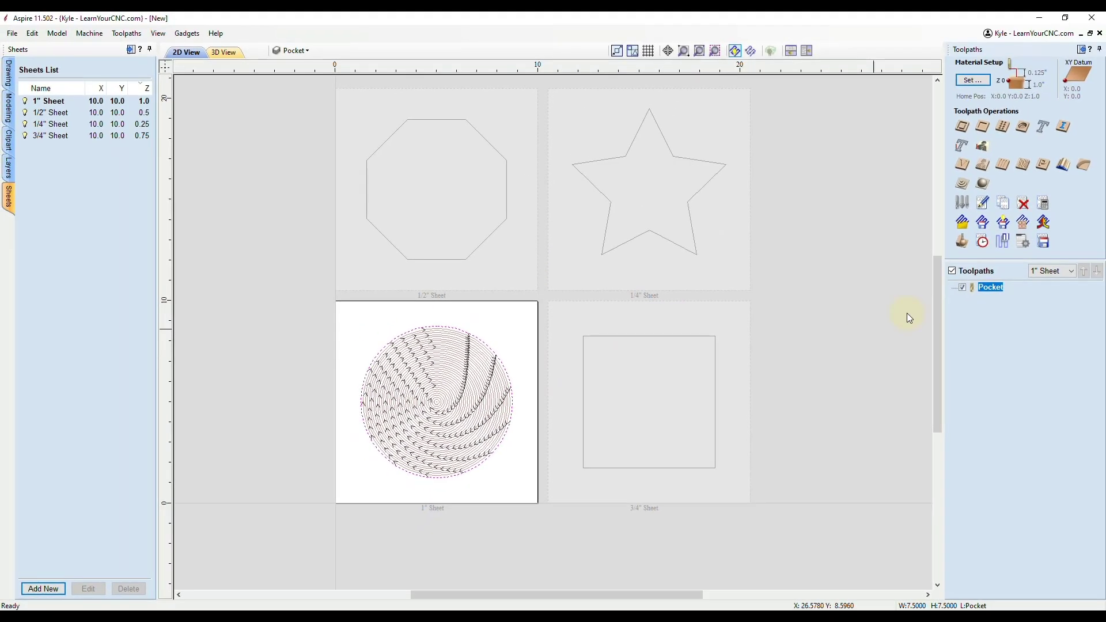
- Hide the 1" sheet's Pocket toolpath and activate the 1/2", 1/4" and 3/4" sheets in turn, ending on the 3/4" sheet
left_click(953, 272)
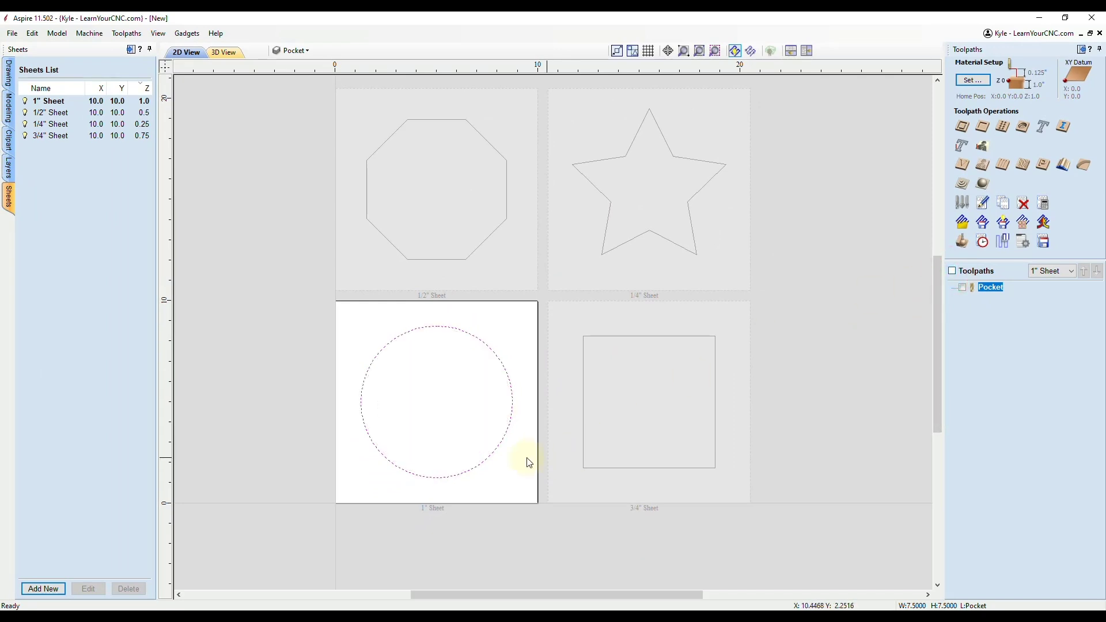
scroll(533, 435, "down", 1)
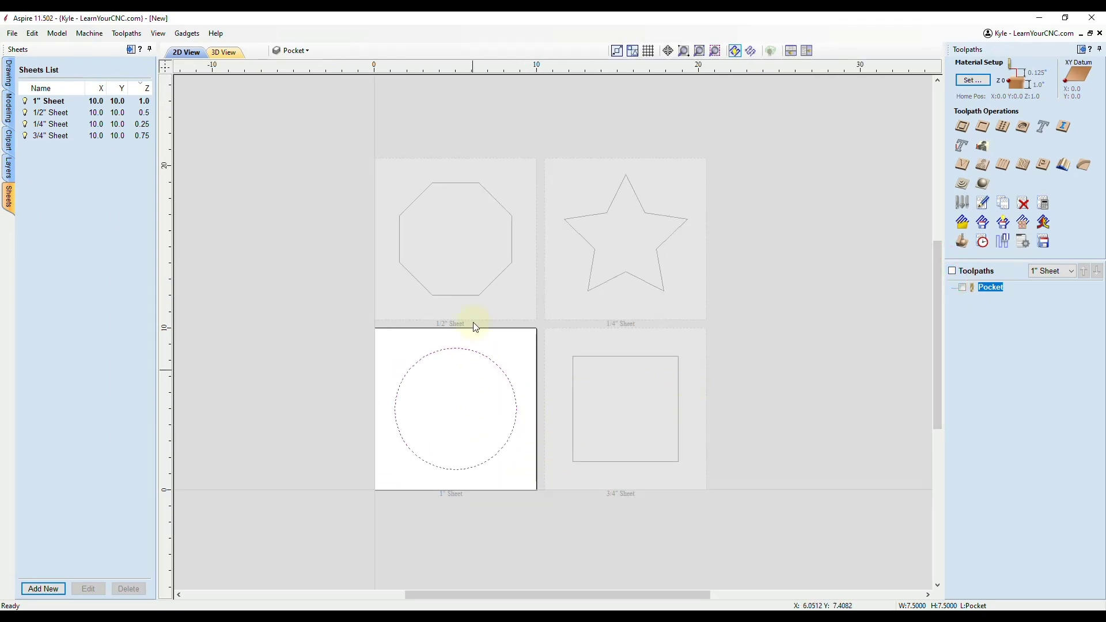
double_click(460, 231)
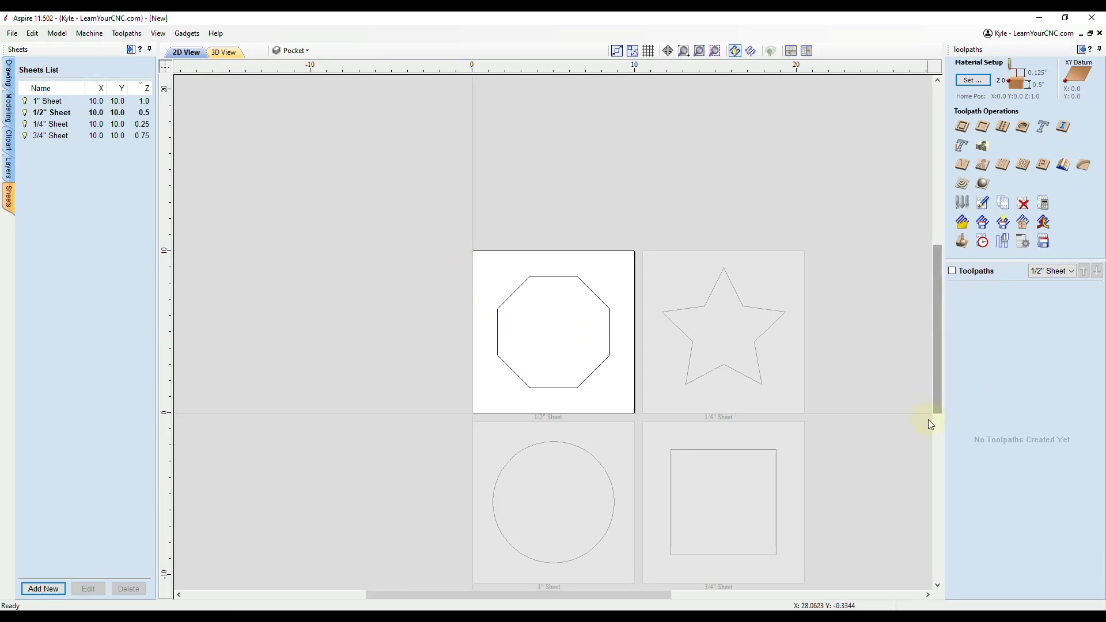
middle_click_drag(705, 403, 659, 326)
double_click(676, 264)
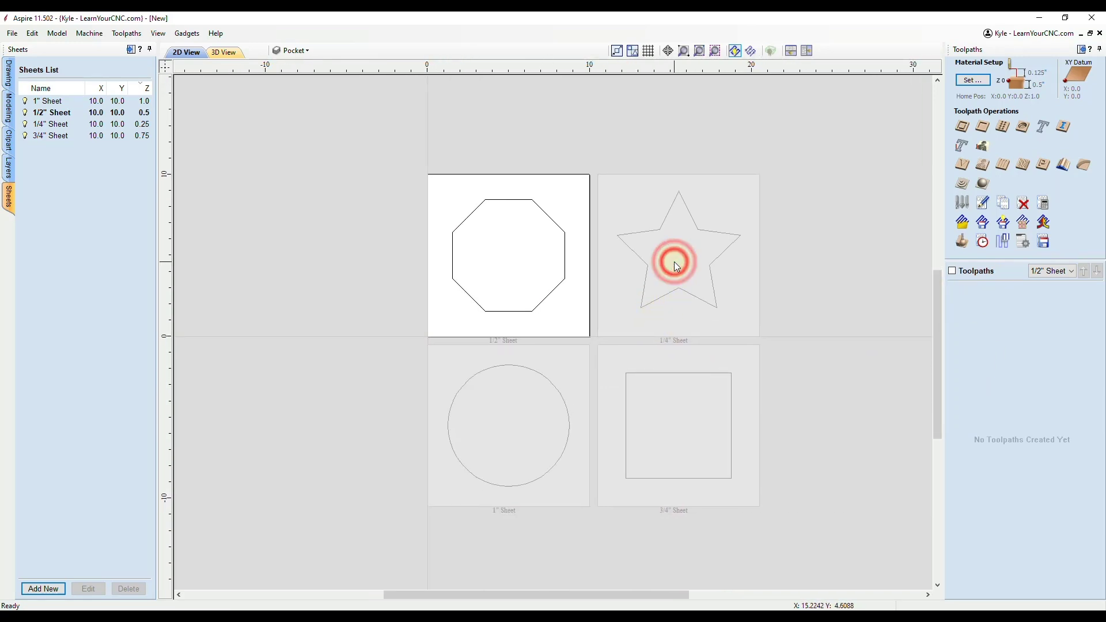
double_click(554, 510)
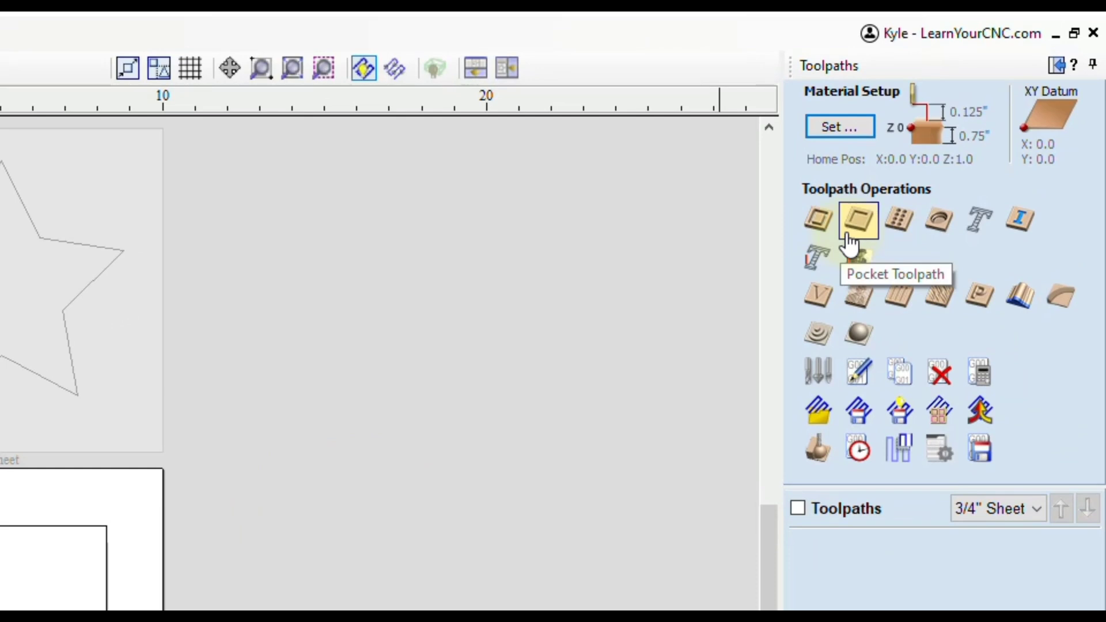
- Load the Pocket Half Way toolpath template from the Aspire V11.0 folder and apply it to all the sheets
left_click(811, 423)
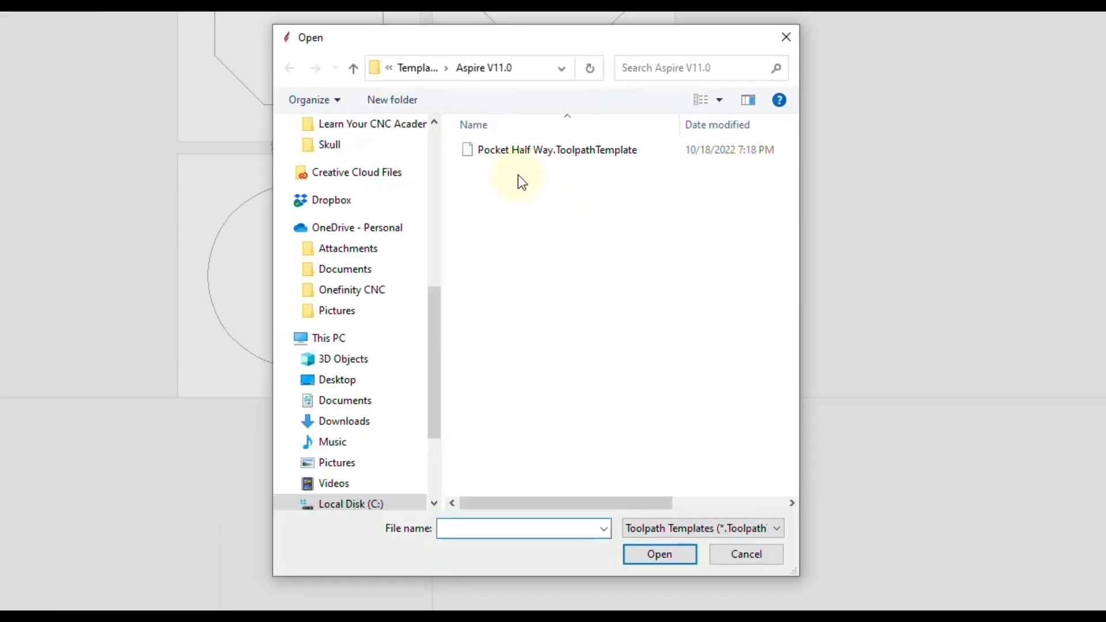
left_click(499, 151)
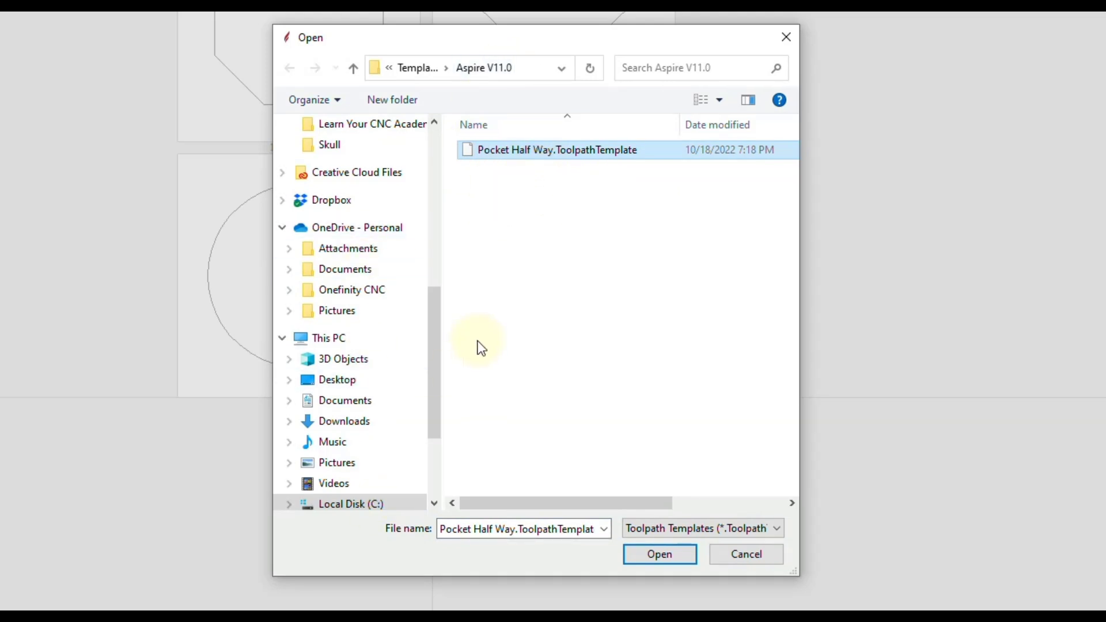
left_click(525, 68)
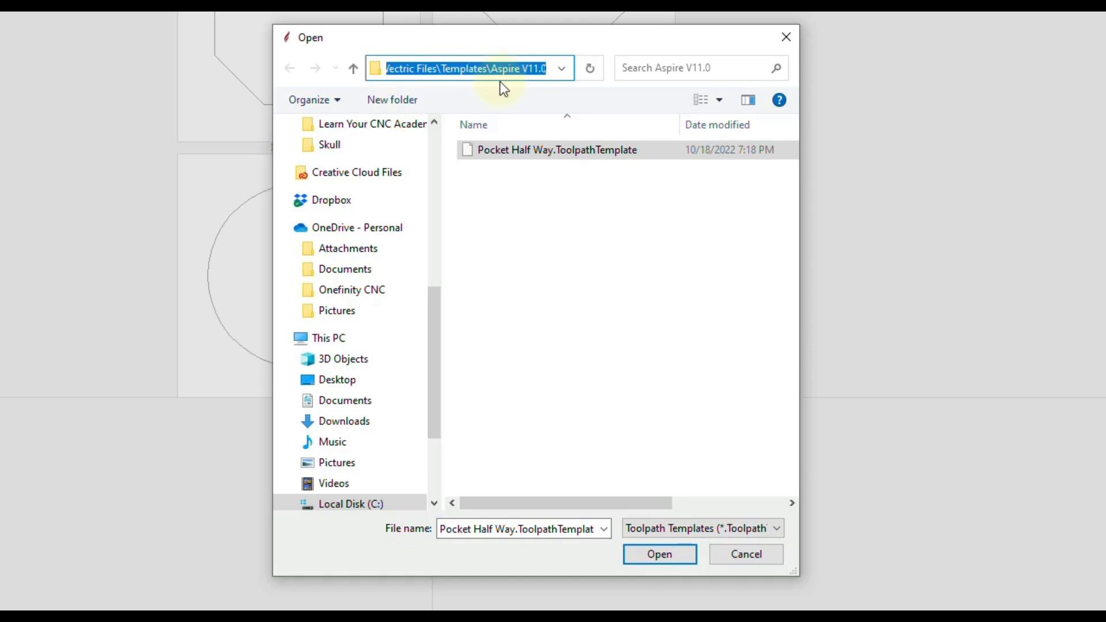
left_click(528, 151)
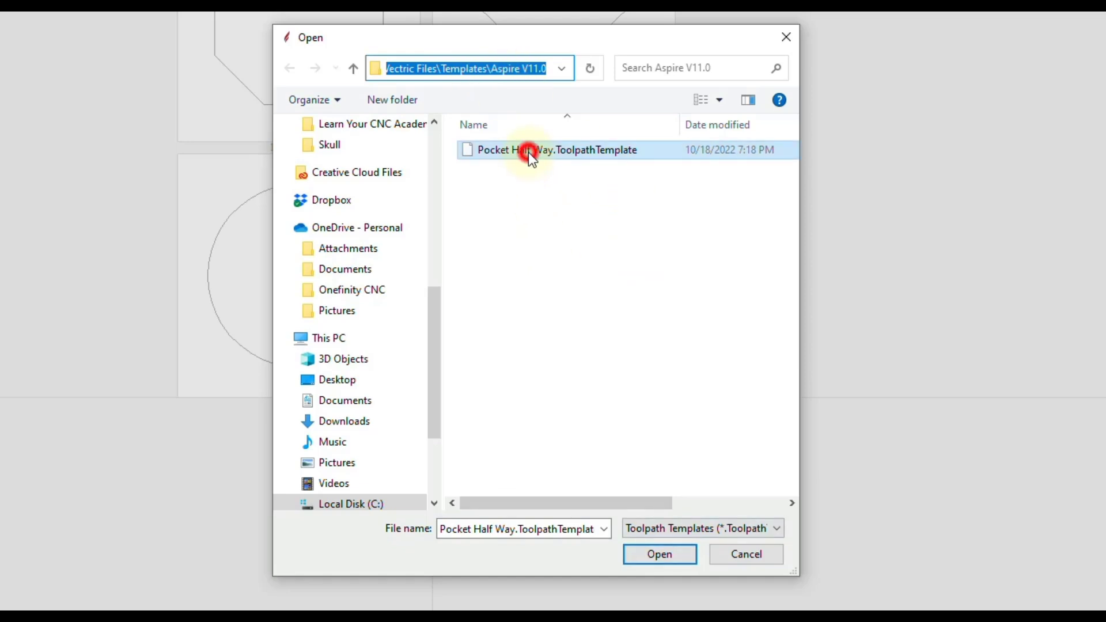
left_click(657, 557)
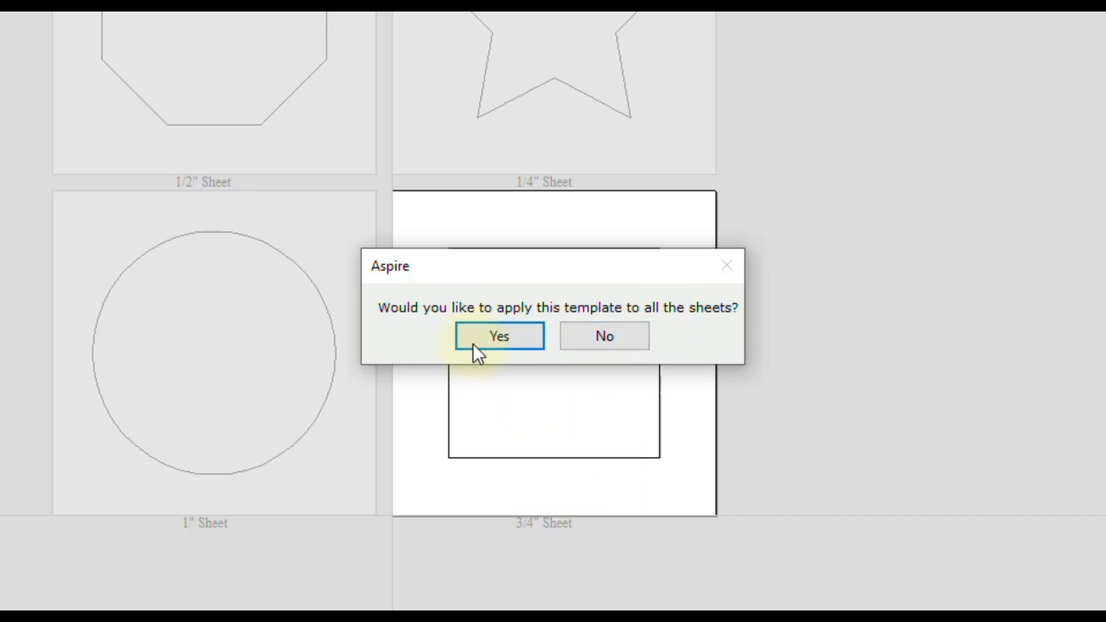
left_click(490, 334)
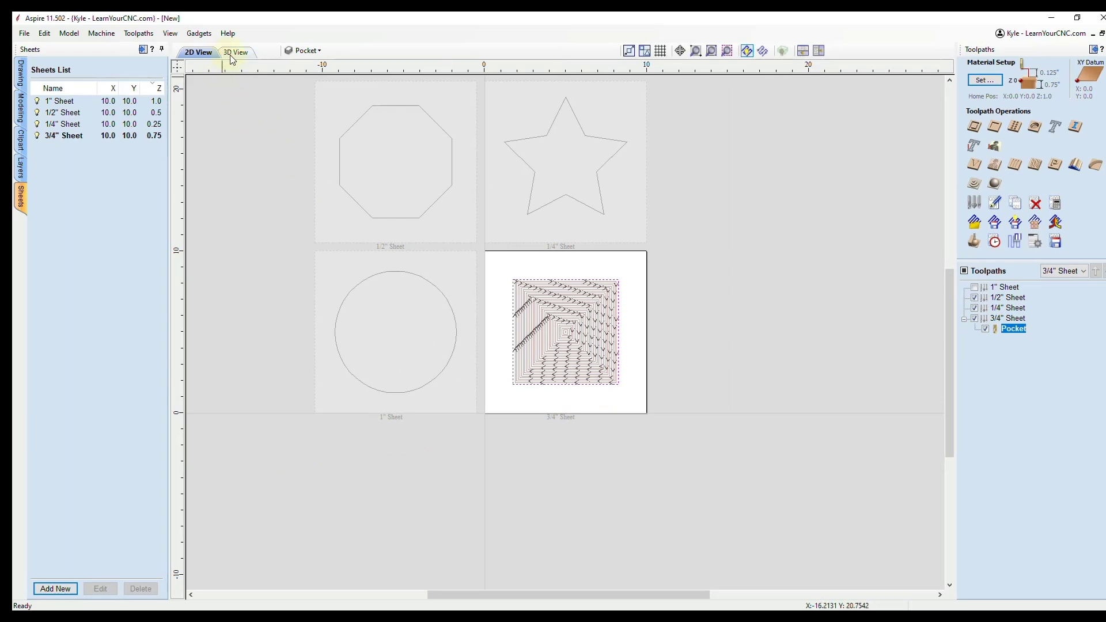
- Preview the 3/4" sheet's Pocket toolpath in 3D and examine the depth of the square pocket
left_click(235, 53)
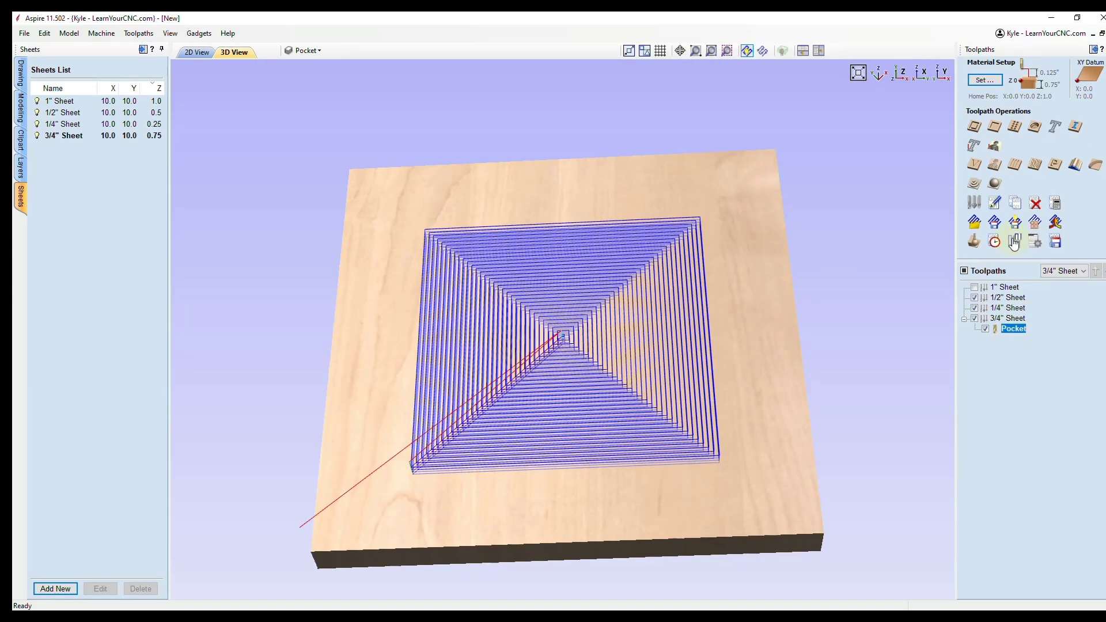
left_click(975, 242)
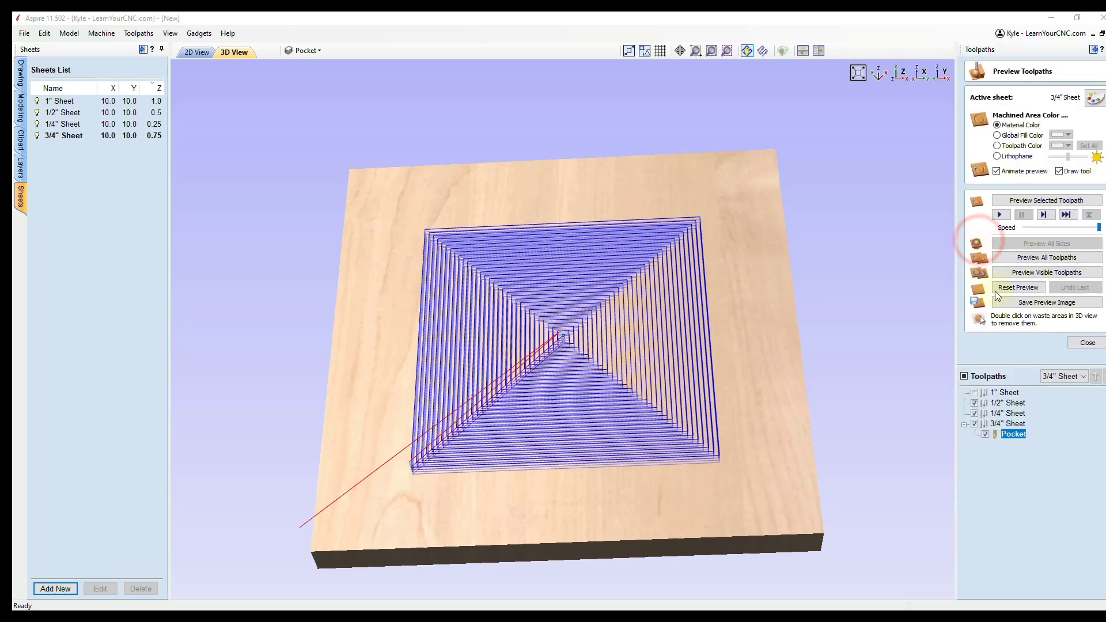
left_click(1020, 200)
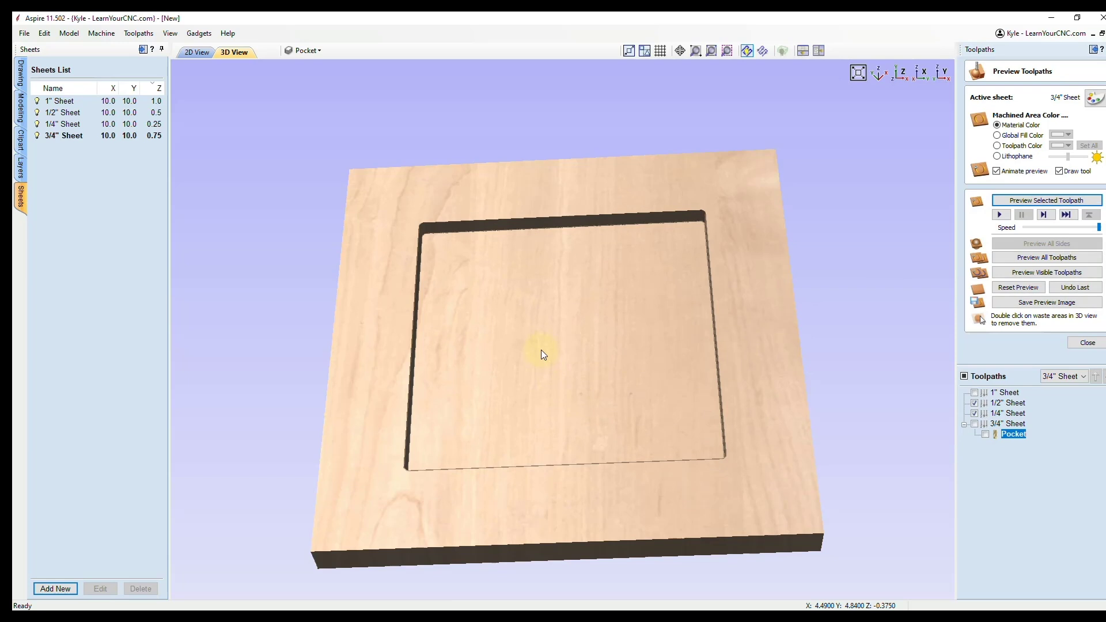
left_click_drag(552, 475, 545, 450)
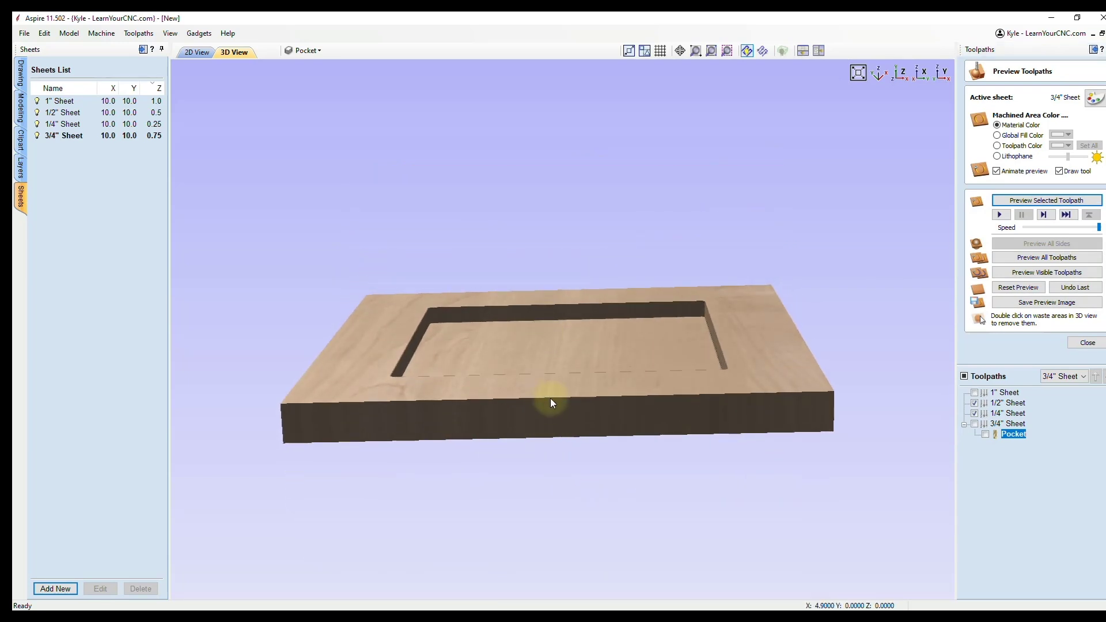
left_click_drag(549, 365, 575, 458)
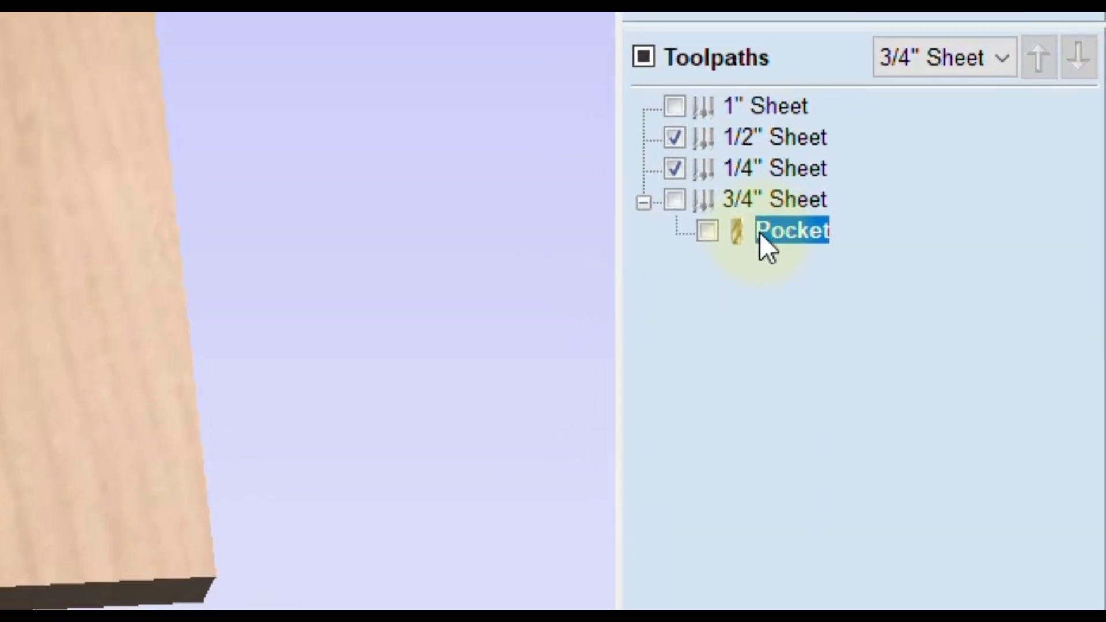
mouse_move(1003, 435)
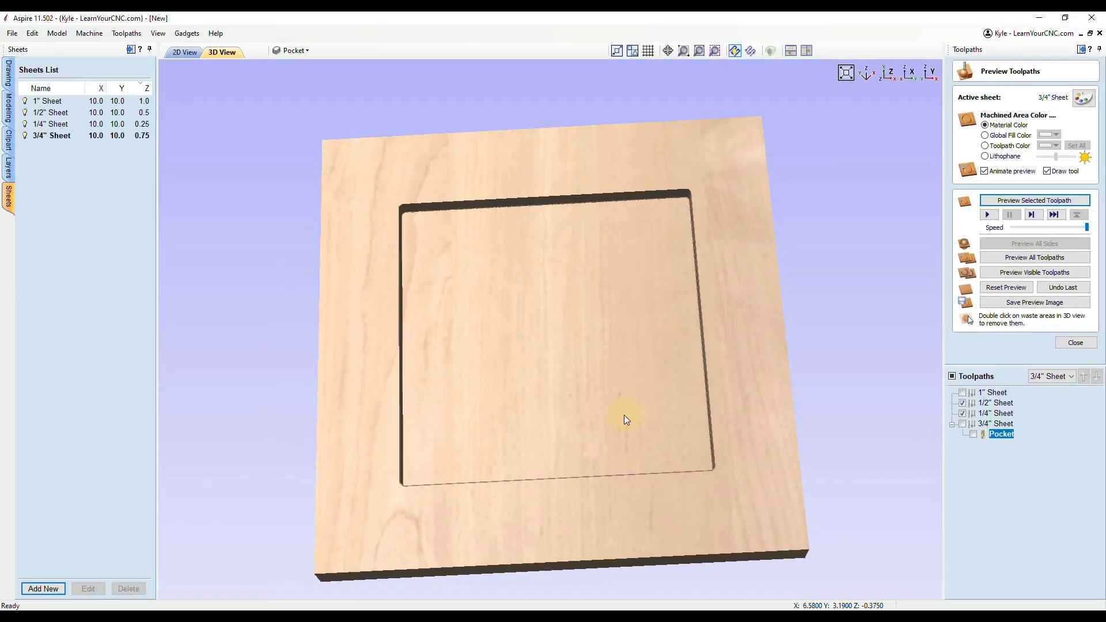
- Activate the 1/4" sheet, preview its Pocket toolpath in 3D and examine the depth of the star pocket
left_click_drag(627, 419, 664, 369)
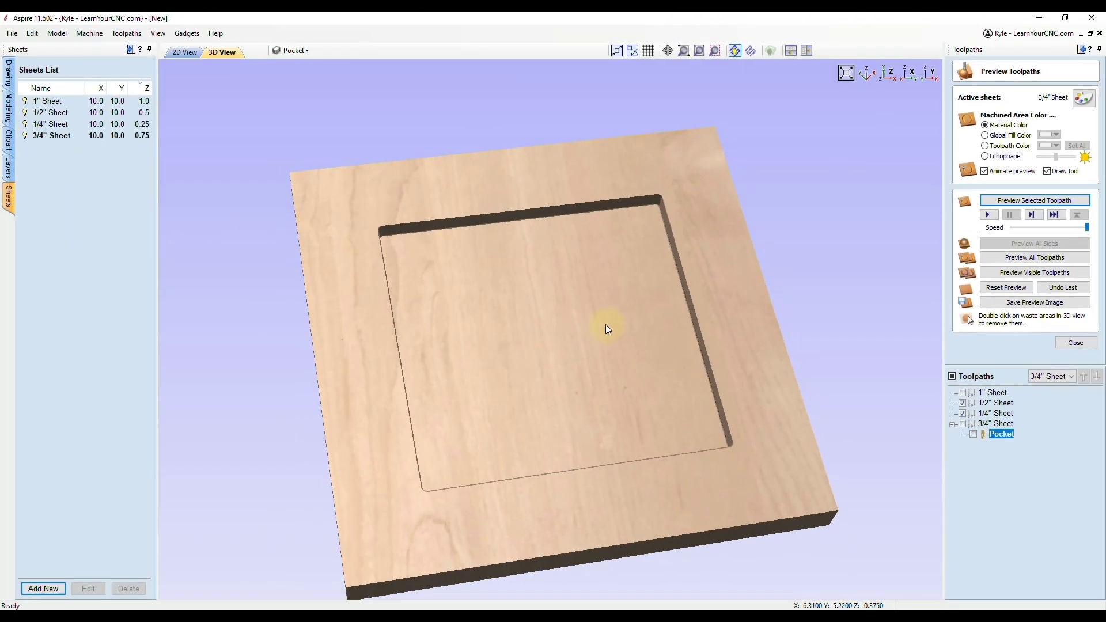
scroll(606, 330, "down", 2)
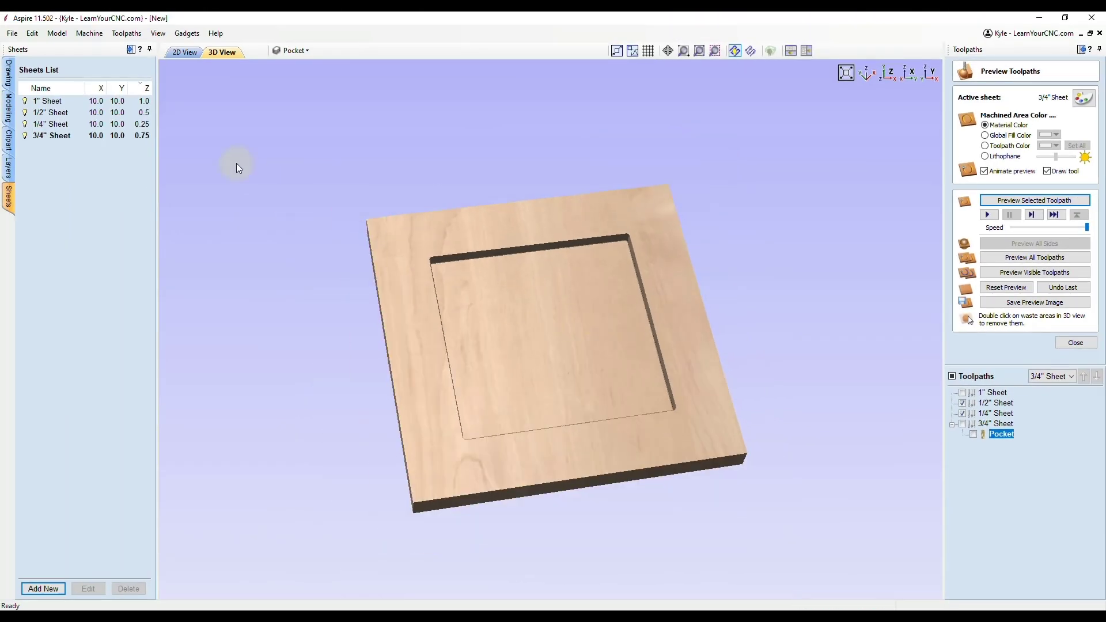
left_click(185, 52)
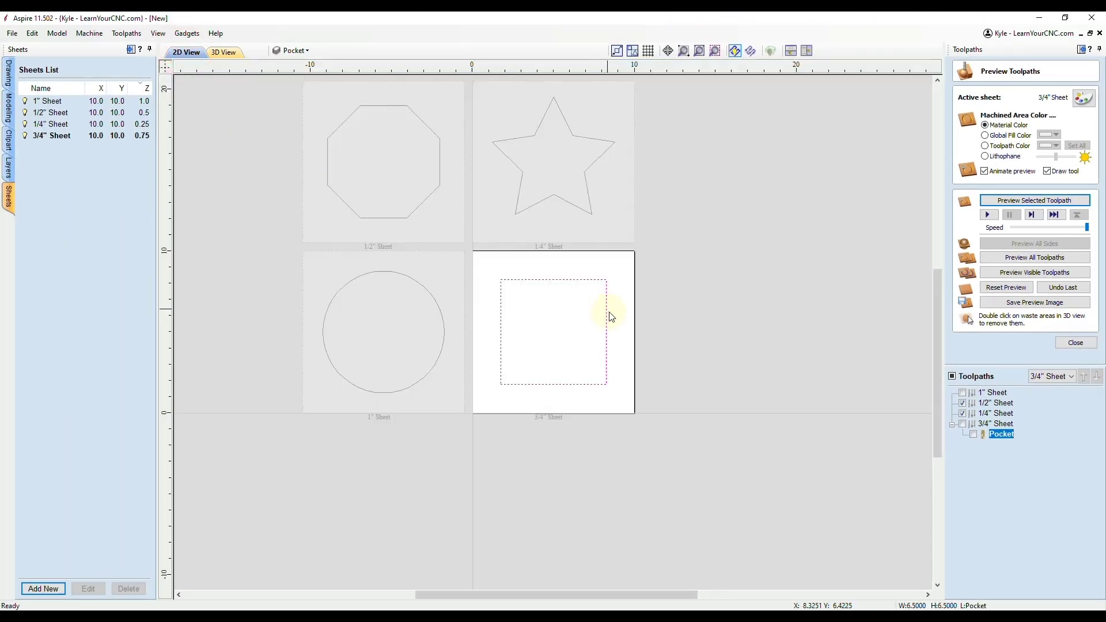
middle_click_drag(605, 309, 671, 440)
left_click(603, 269)
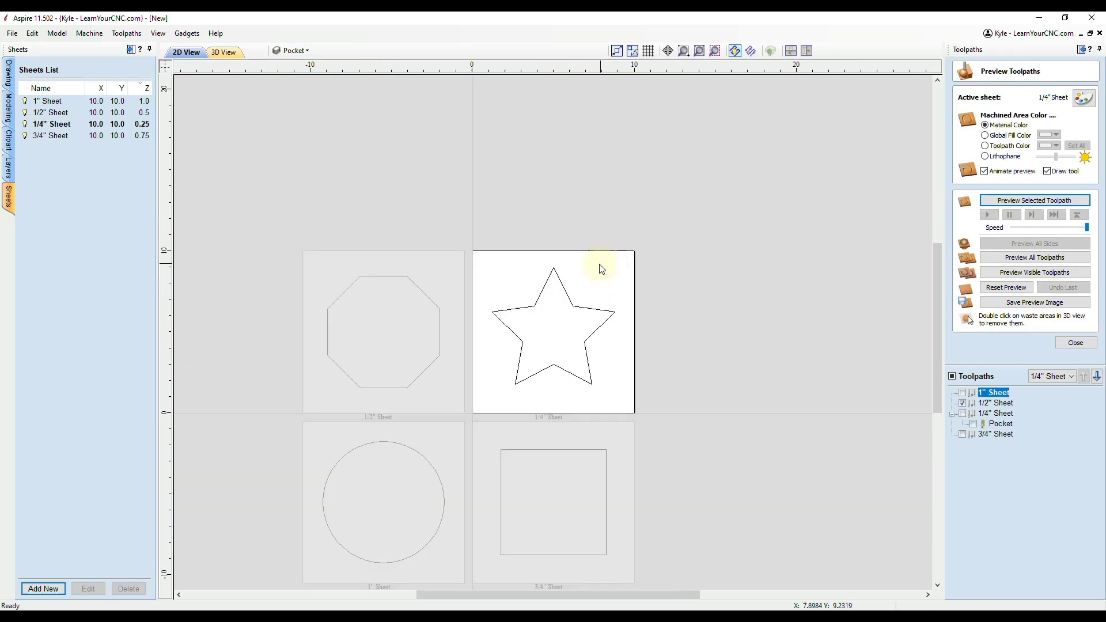
scroll(562, 374, "up", 3)
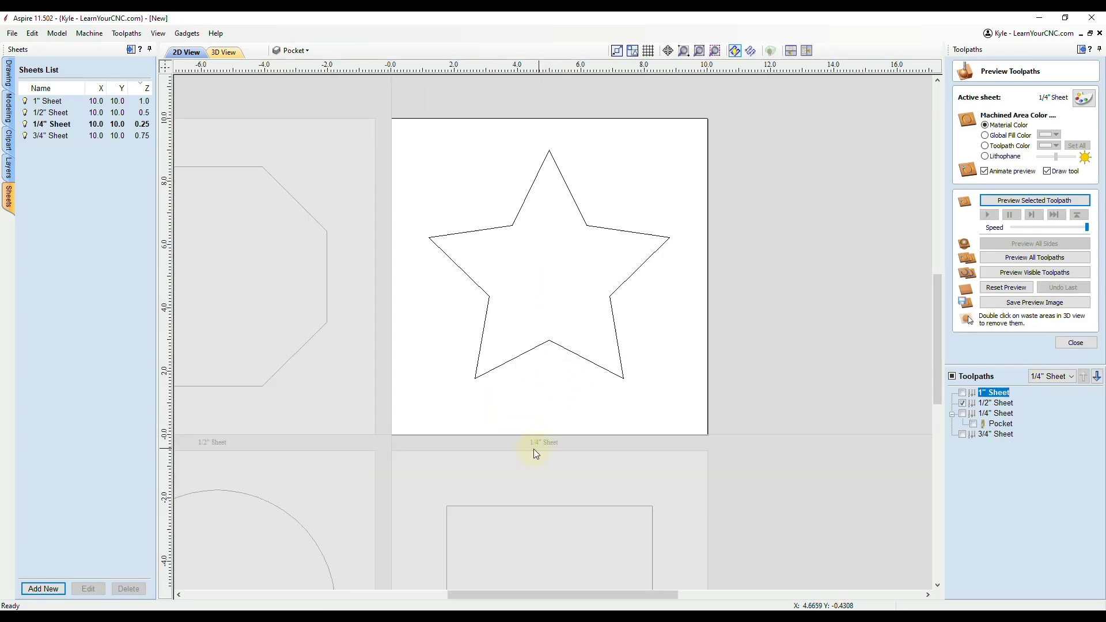
left_click(221, 52)
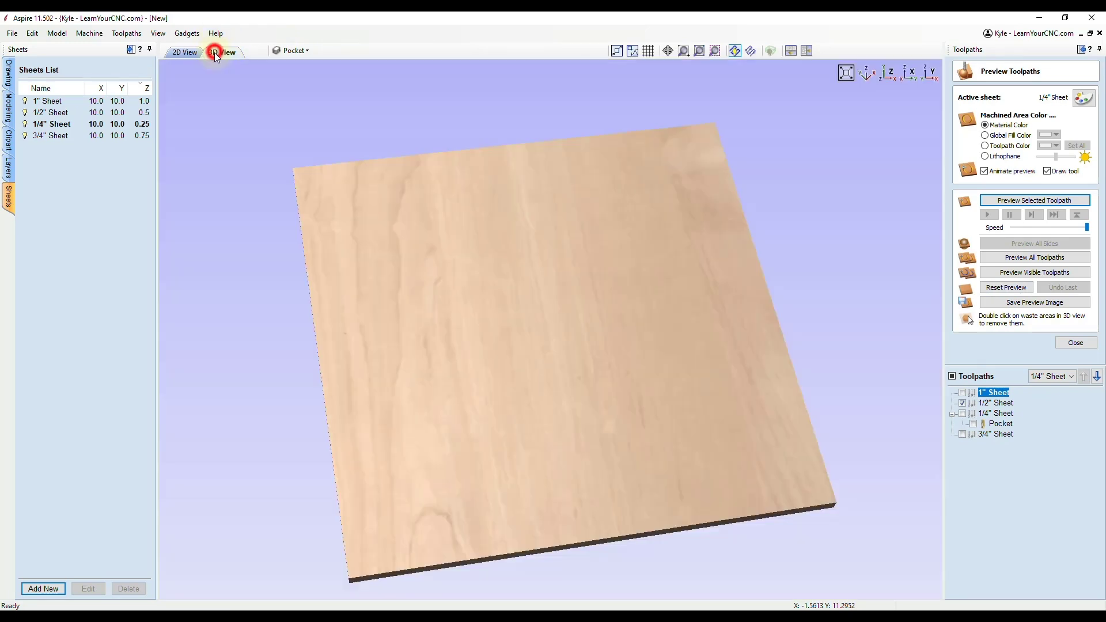
left_click(1000, 424)
left_click(1025, 200)
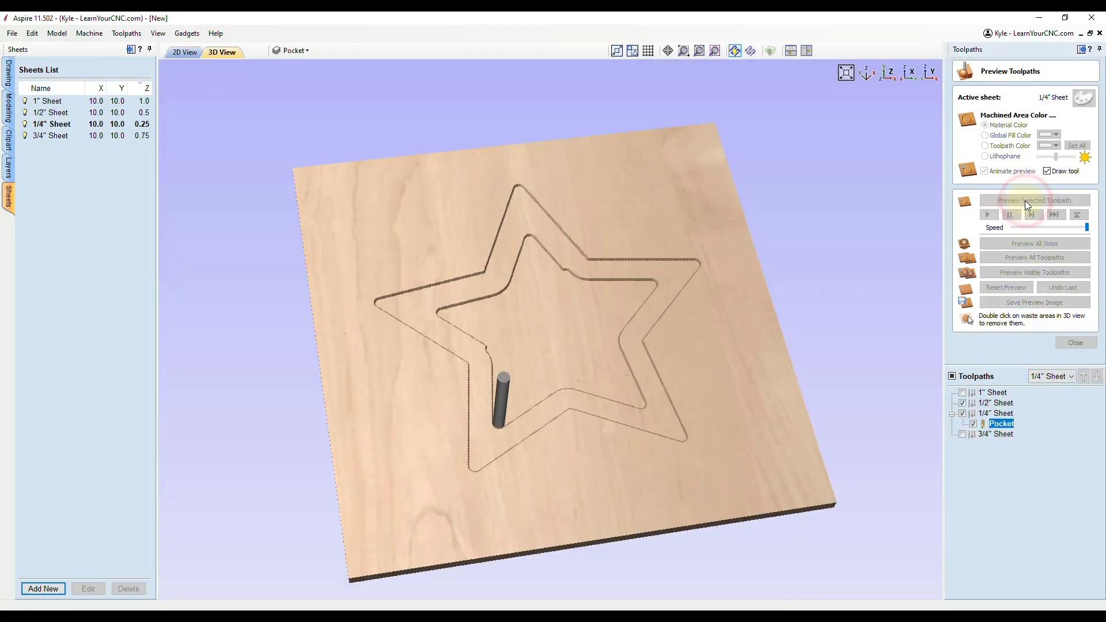
scroll(559, 345, "up", 2)
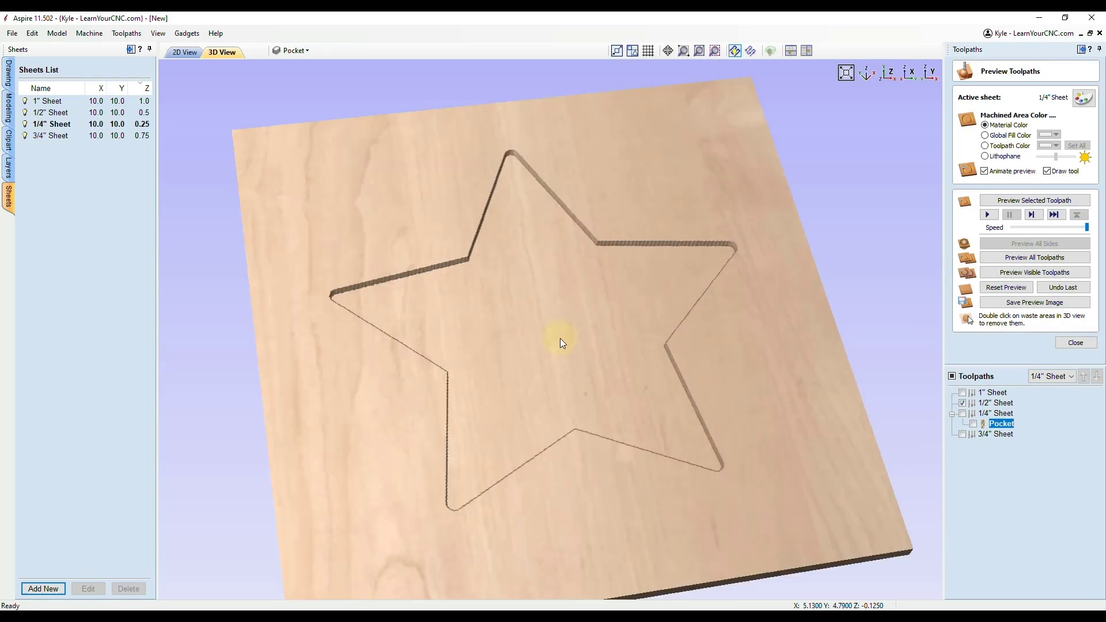
left_click_drag(655, 463, 611, 460)
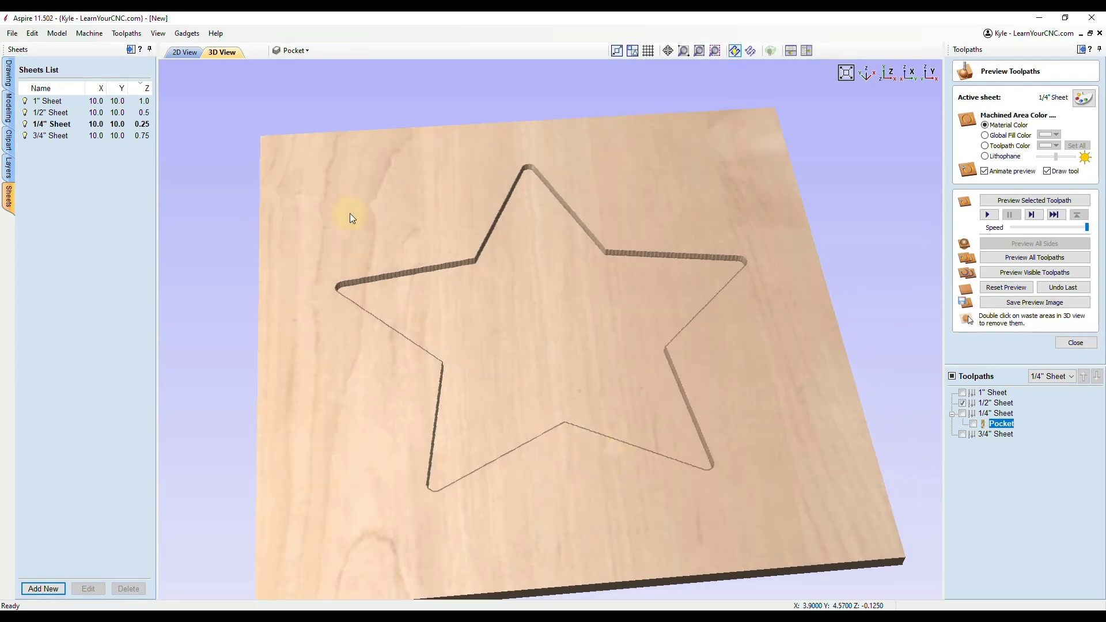
- Activate the 1/2" sheet and preview its octagonal Pocket toolpath in 3D
left_click(184, 52)
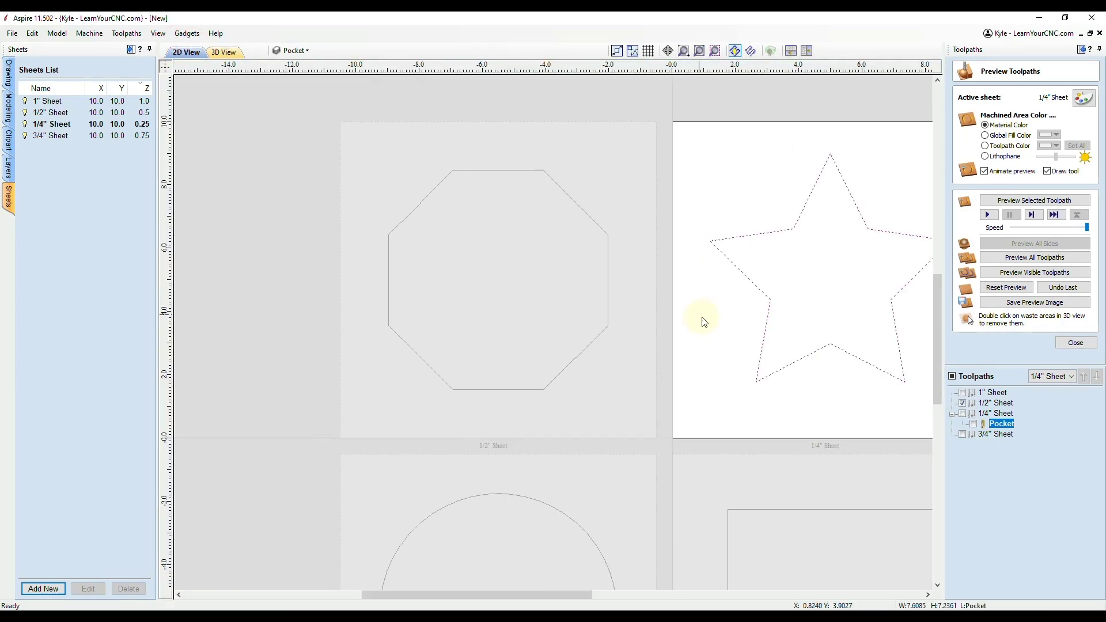
left_click(562, 299)
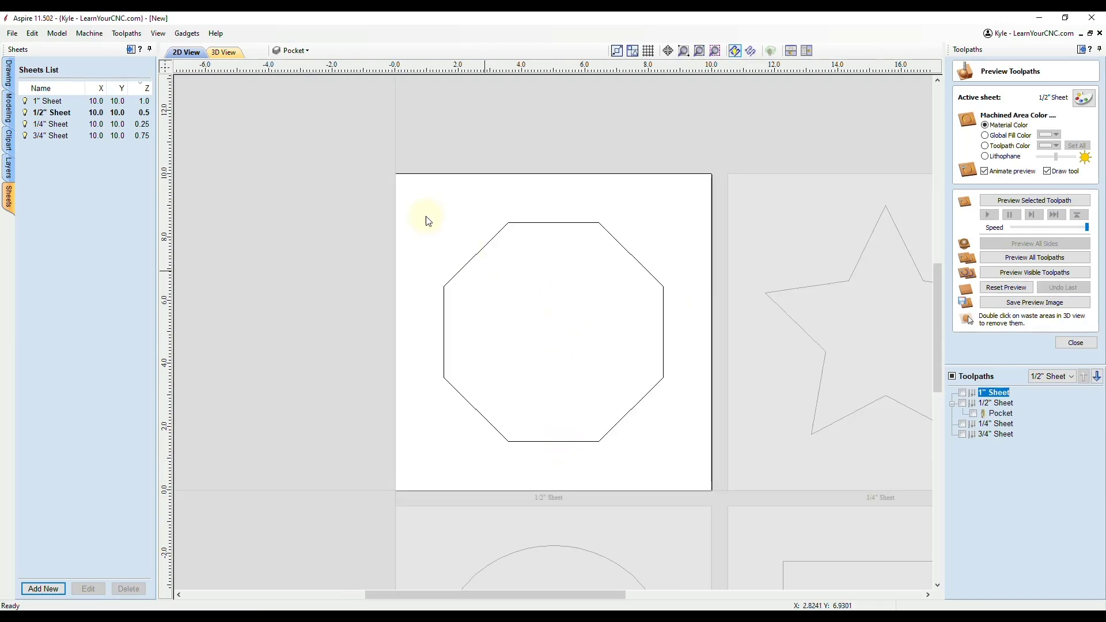
left_click(222, 52)
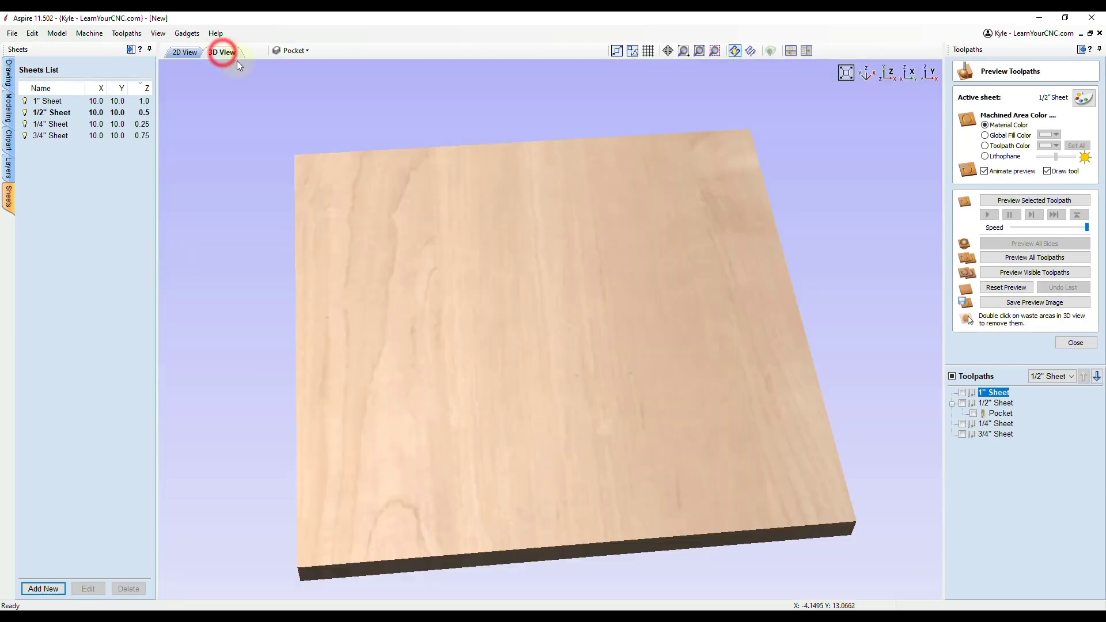
left_click(987, 414)
left_click(1017, 200)
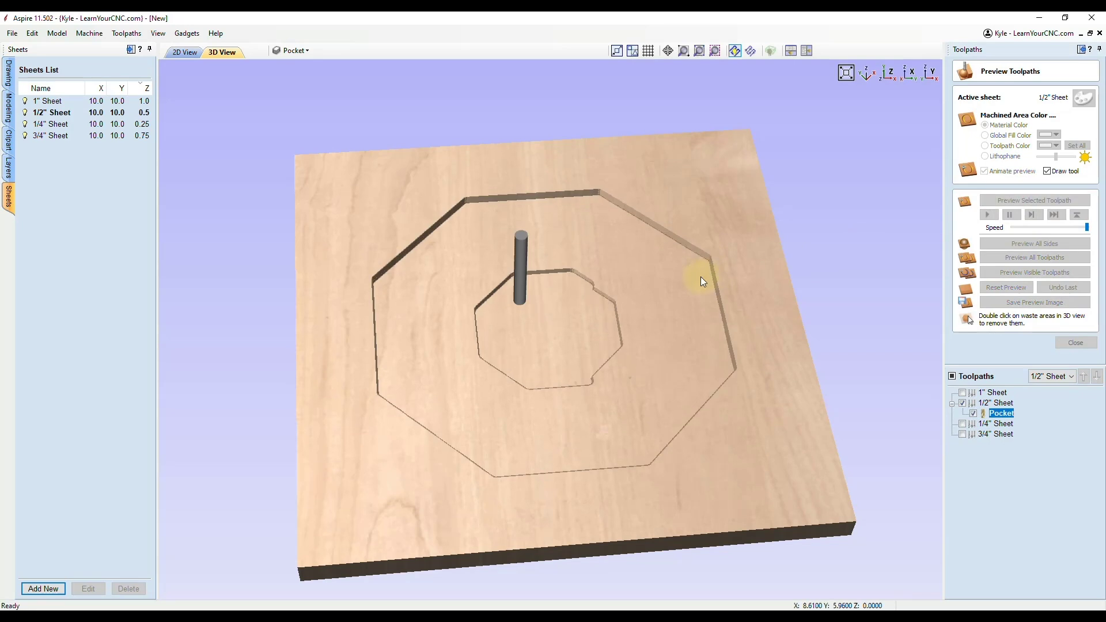
left_click_drag(473, 389, 901, 364)
- Reset the 1/2" sheet's toolpath preview and return to the 2D layout with the toolpath operations available
left_click(1006, 288)
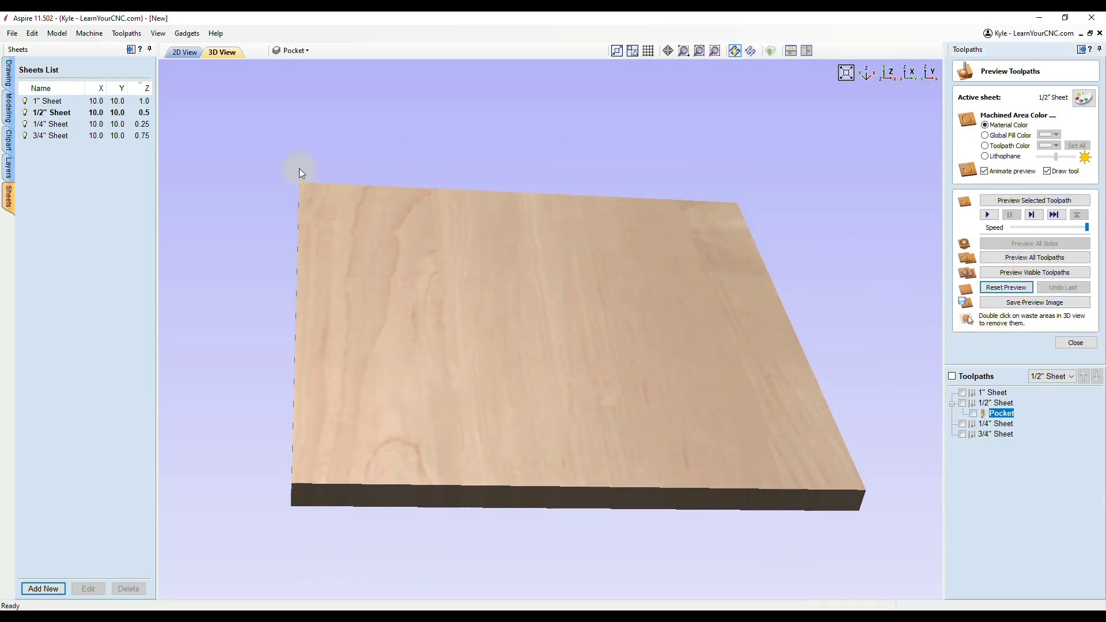
left_click(186, 52)
middle_click_drag(573, 328, 388, 277)
scroll(388, 262, "down", 1)
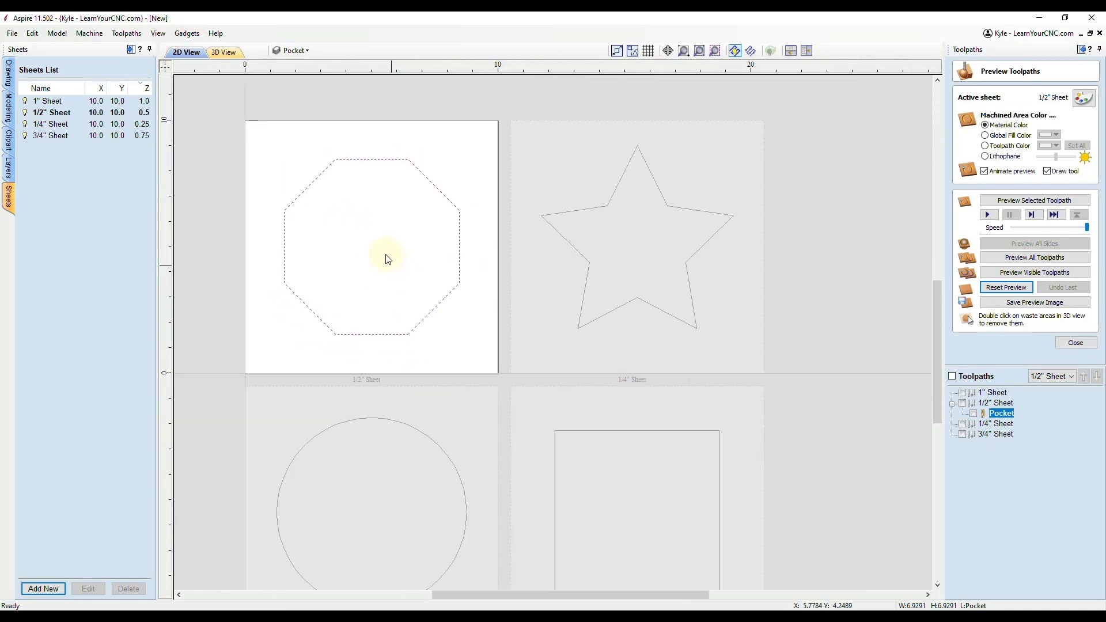
scroll(300, 156, "up", 1)
left_click(1076, 343)
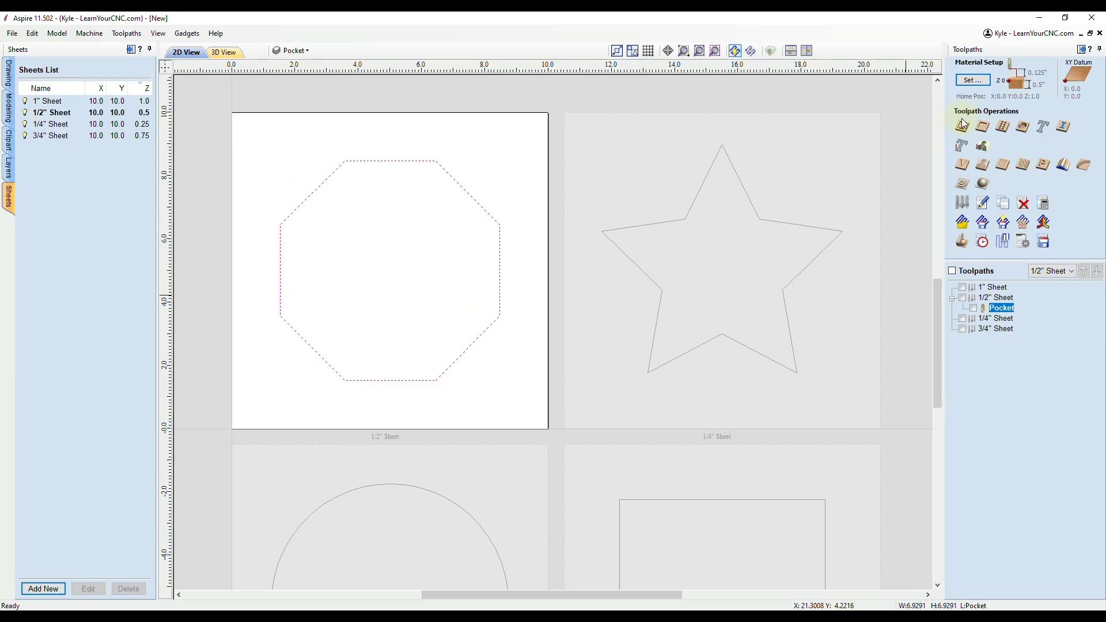
- Start a 2D profile toolpath for the octagon on the 1/2" sheet with the cut depth set to t+0.01 inches
left_click(964, 128)
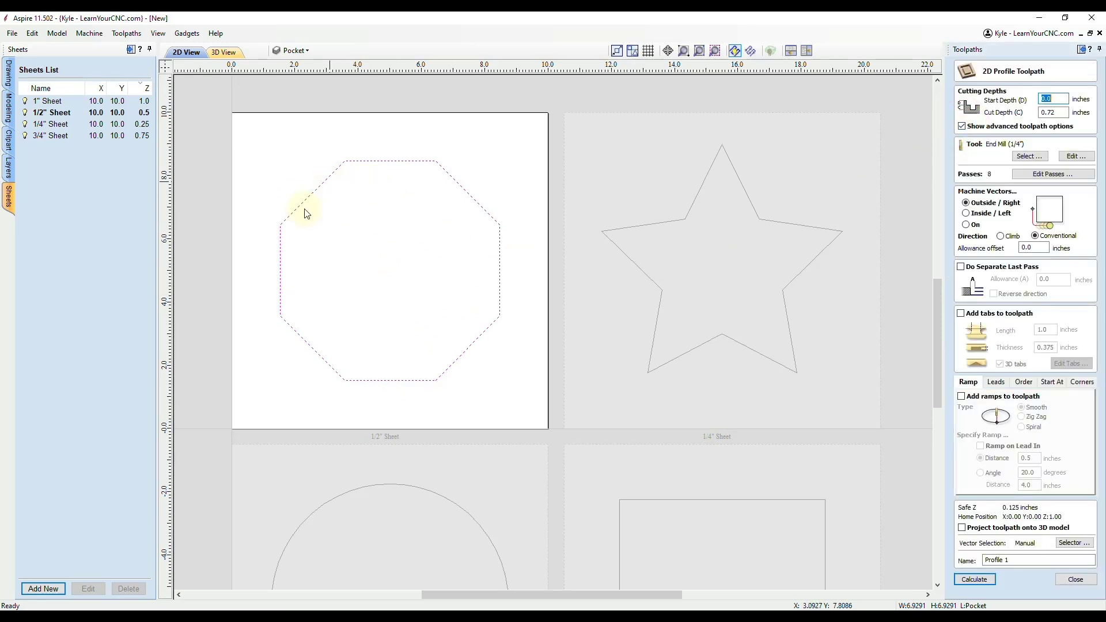
scroll(329, 264, "up", 1)
middle_click_drag(328, 264, 476, 304)
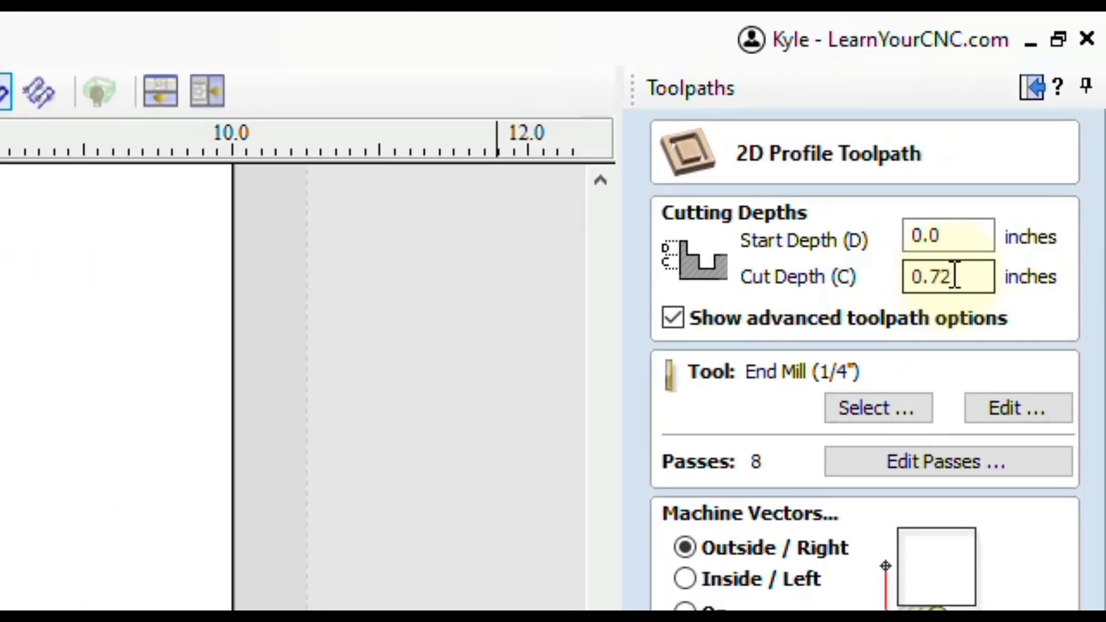
left_click_drag(952, 275, 859, 284)
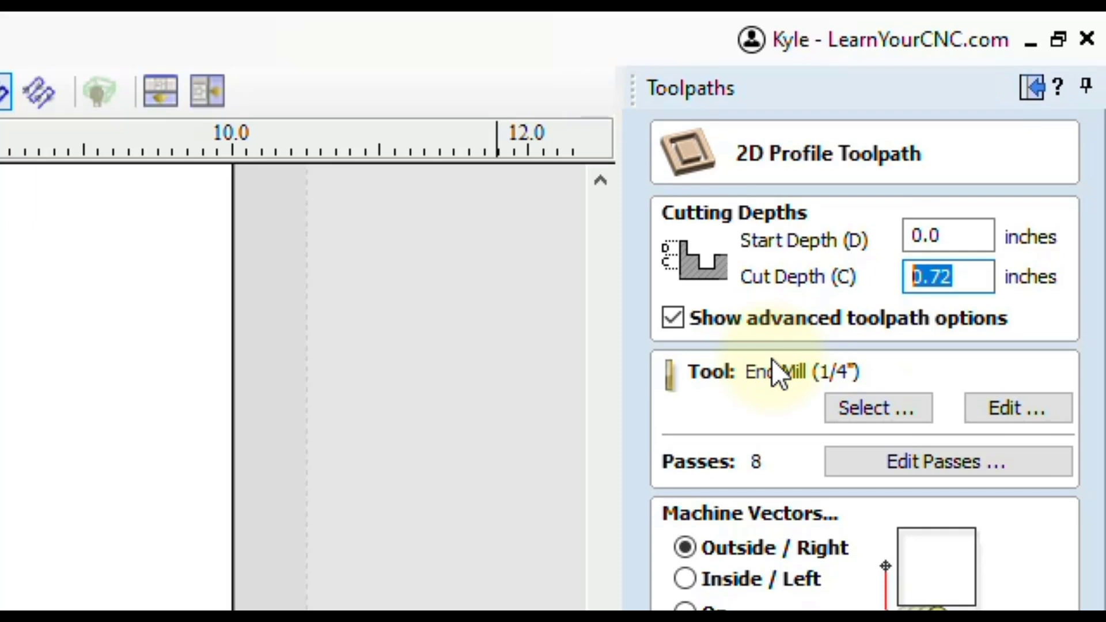
type("t")
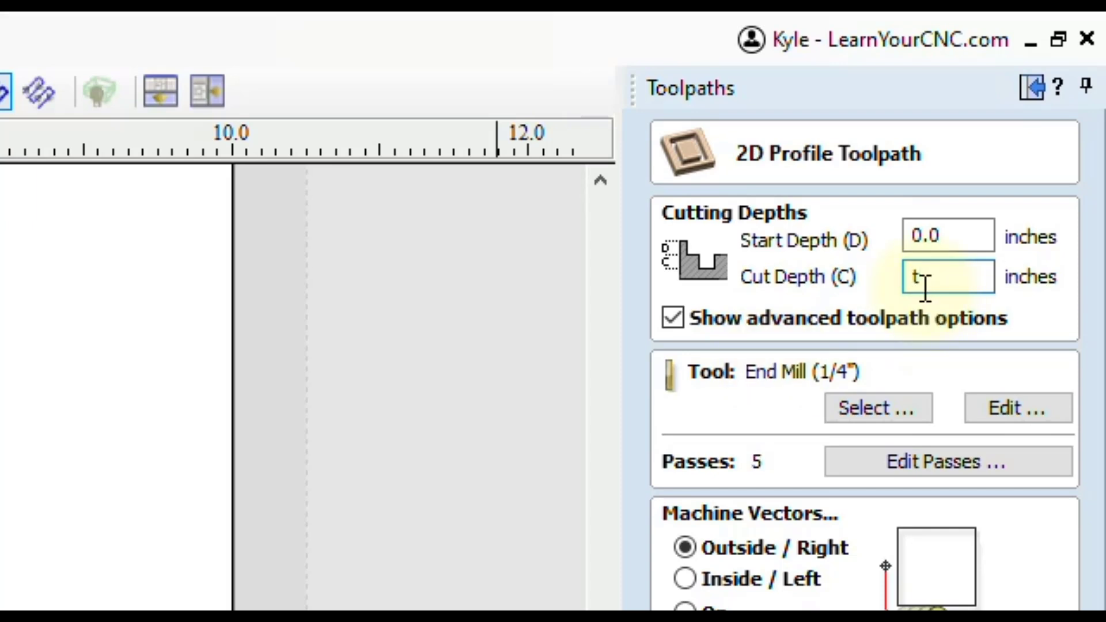
mouse_move(933, 286)
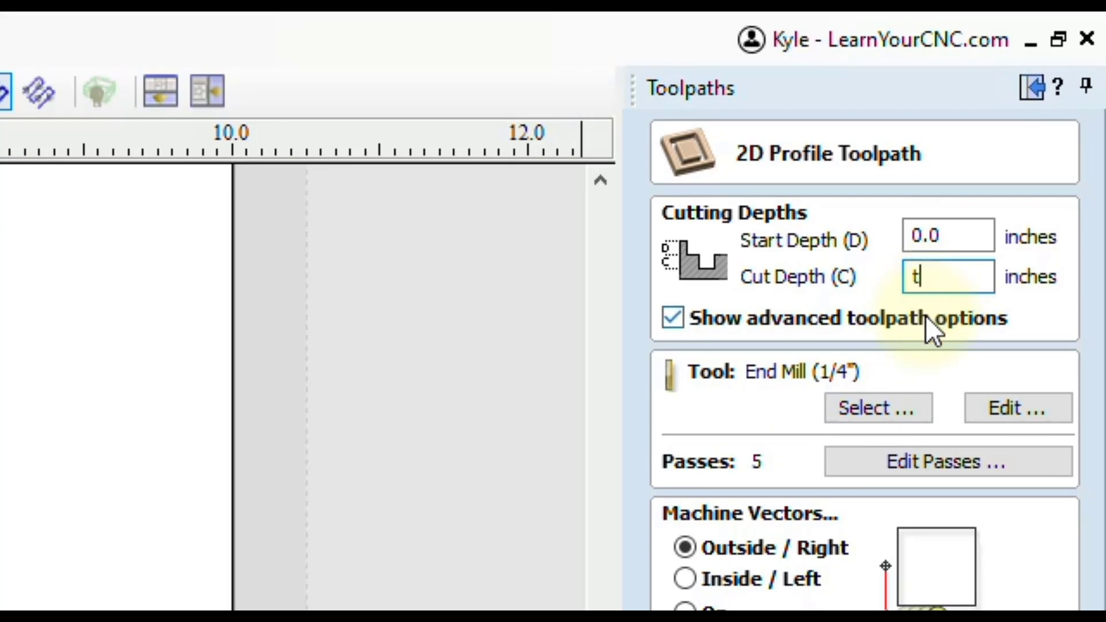
type("+0")
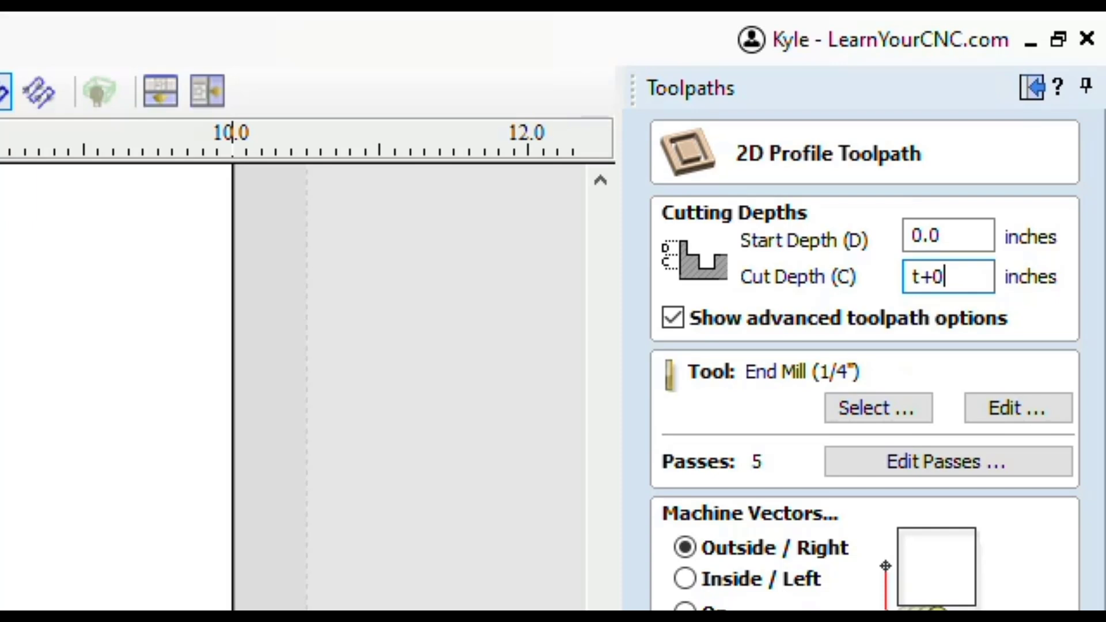
type(".01")
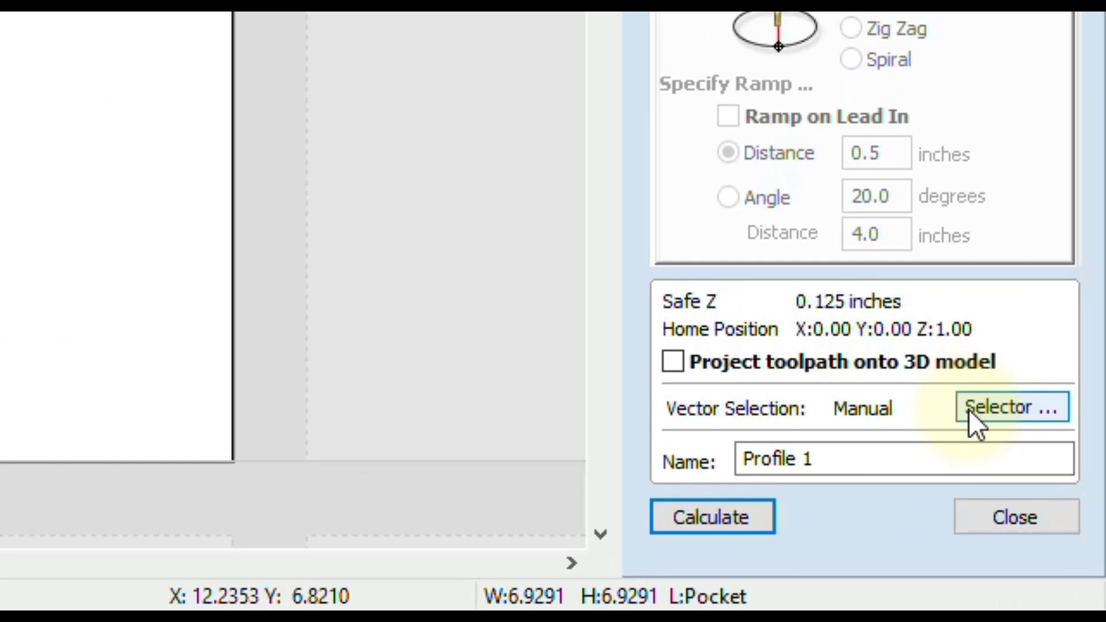
- Associate the profile toolpath with all closed vectors on the Pocket layer using the Vector Selector
left_click(969, 409)
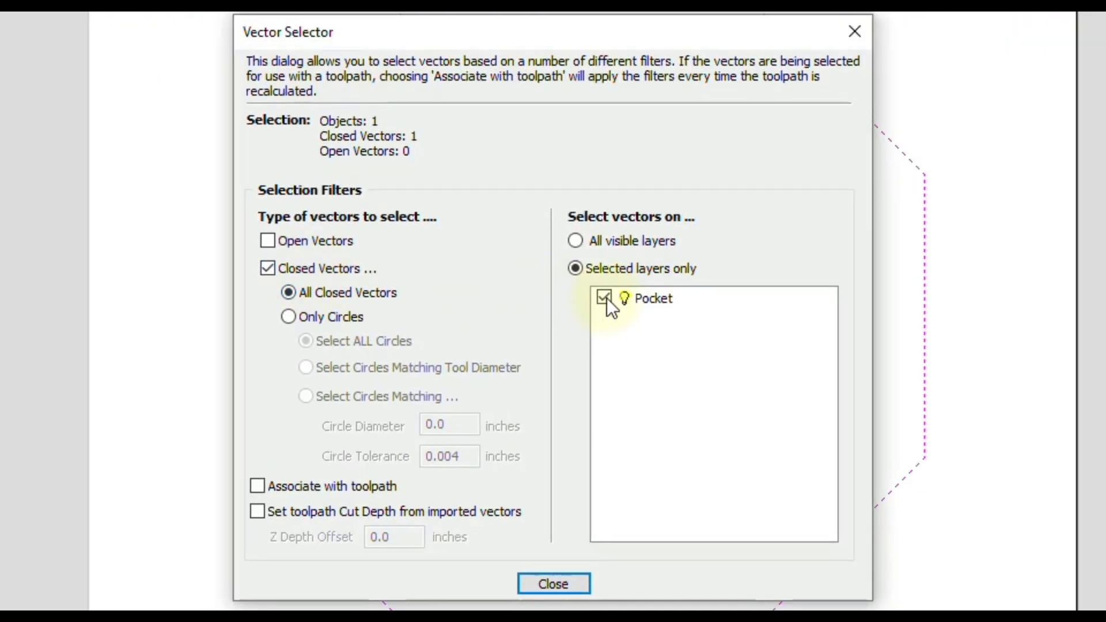
left_click(258, 487)
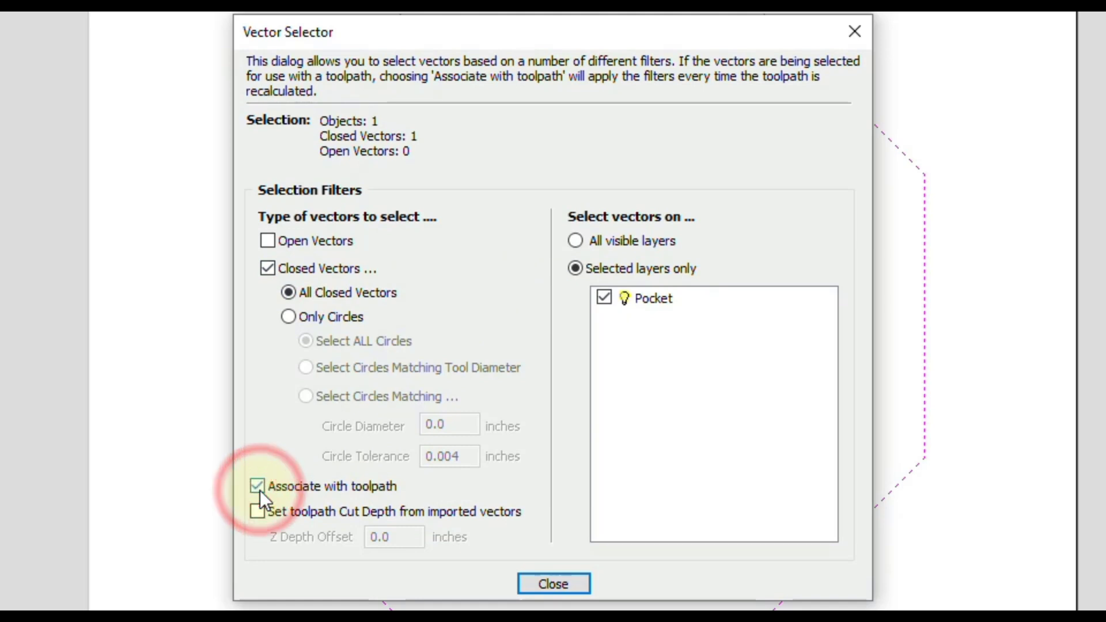
left_click(555, 582)
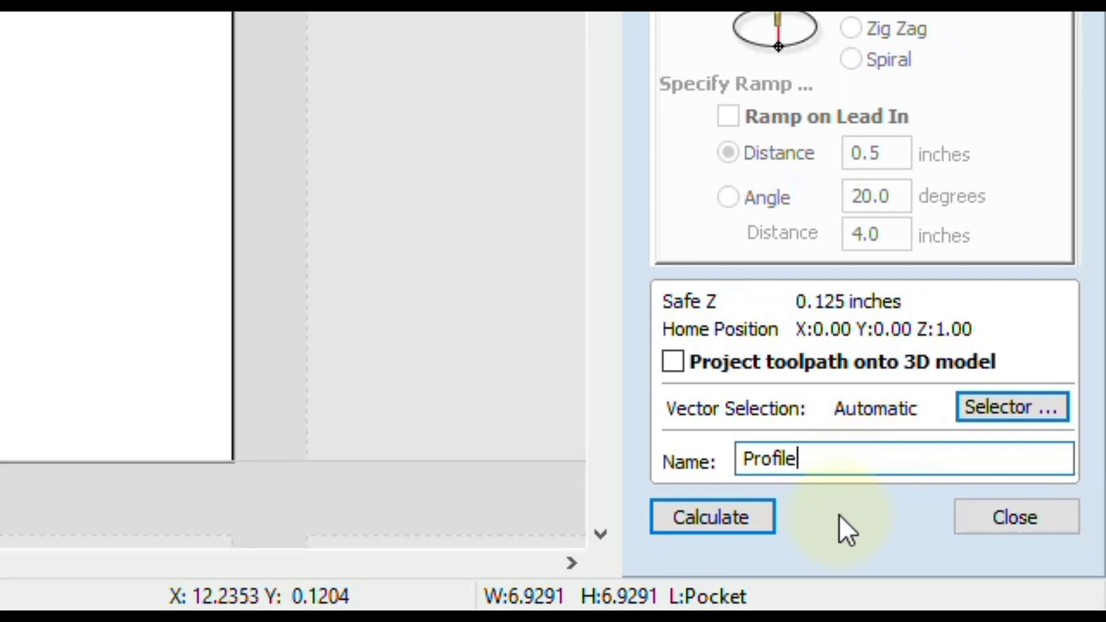
- Calculate the toolpath named Profile, accepting the cut through the material, and preview it in 3D on the 1/2" sheet
left_click(750, 510)
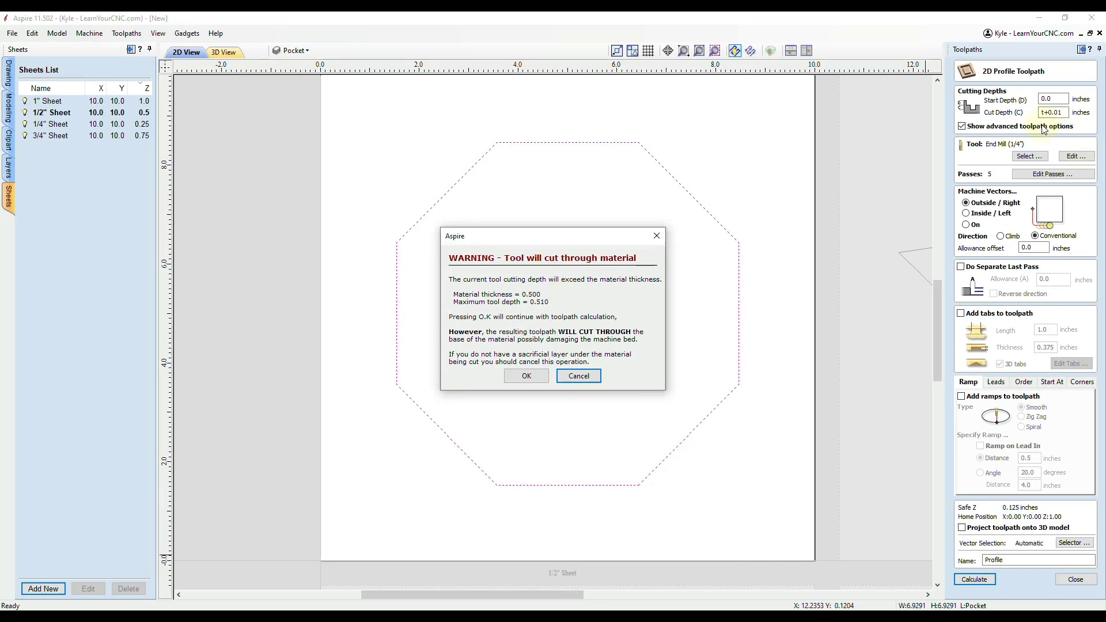
left_click(511, 376)
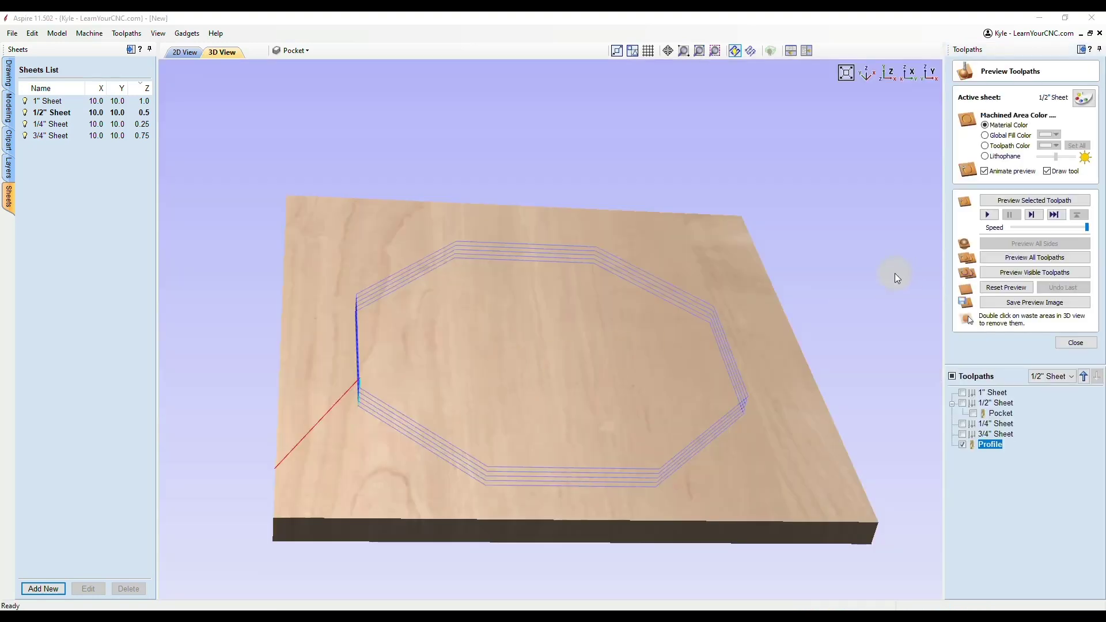
left_click(1028, 203)
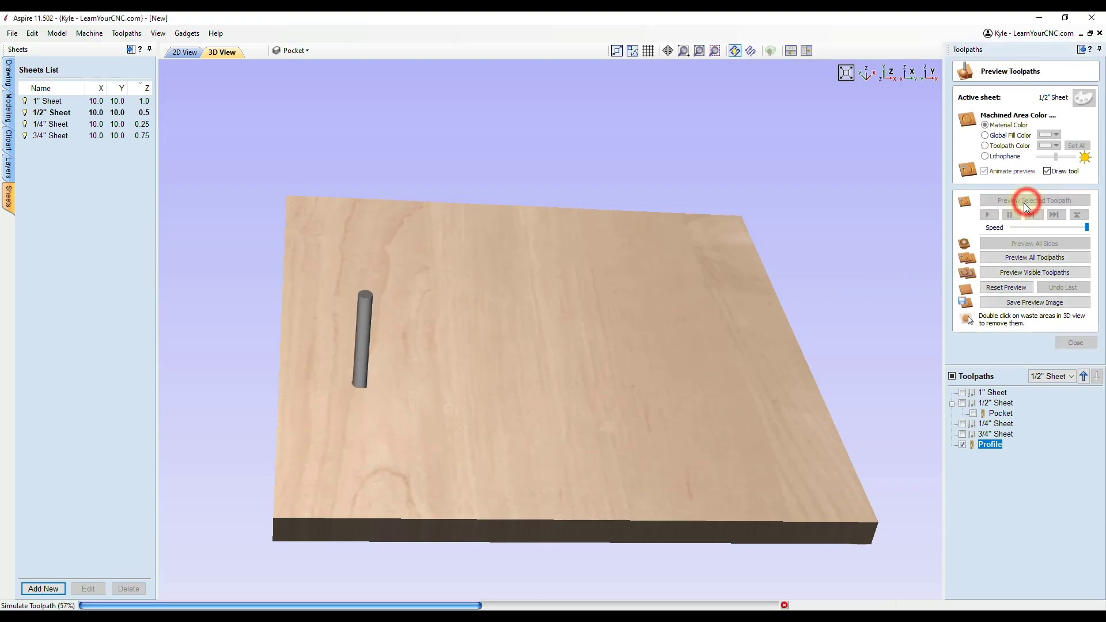
left_click_drag(638, 314, 406, 167)
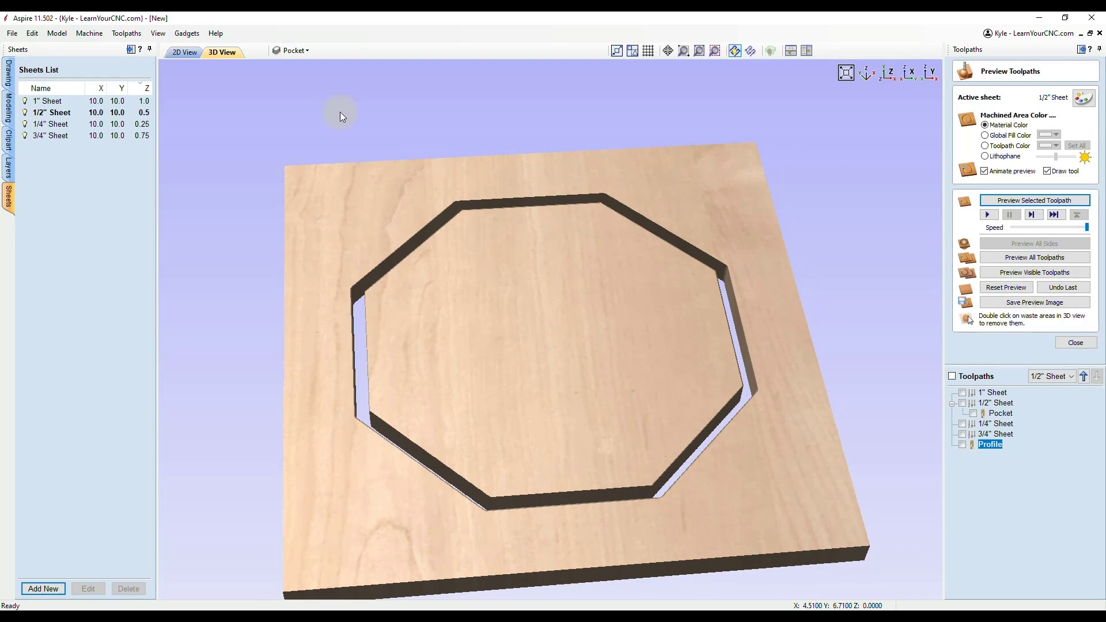
- Leave the 3D preview, show the Profile toolpath in the 2D layout and save it as a toolpath template named Profile
left_click(190, 51)
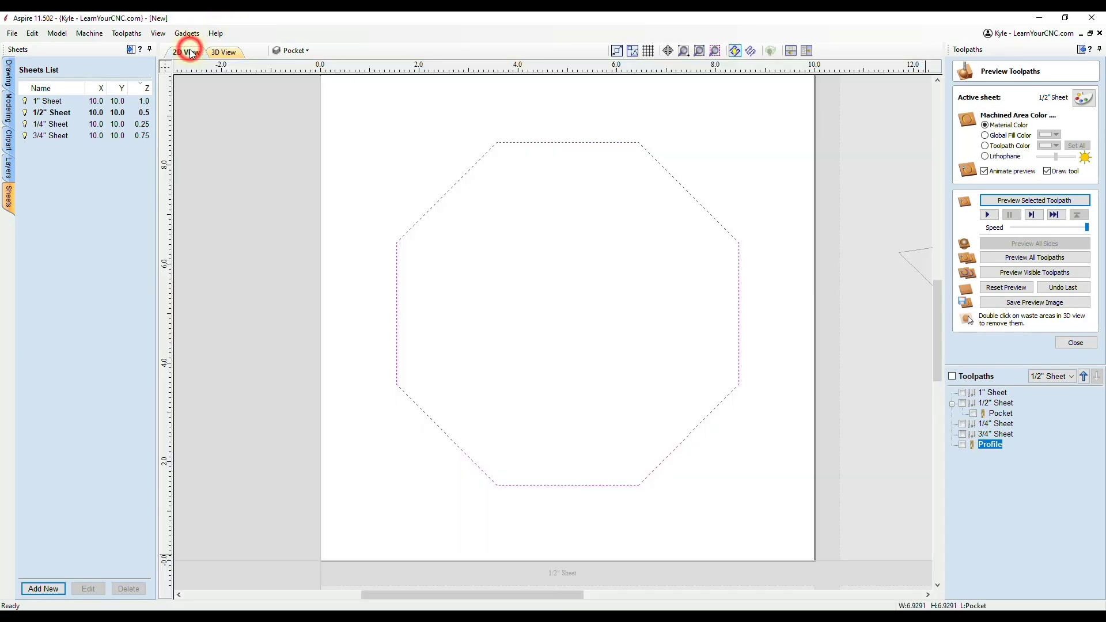
left_click(1073, 343)
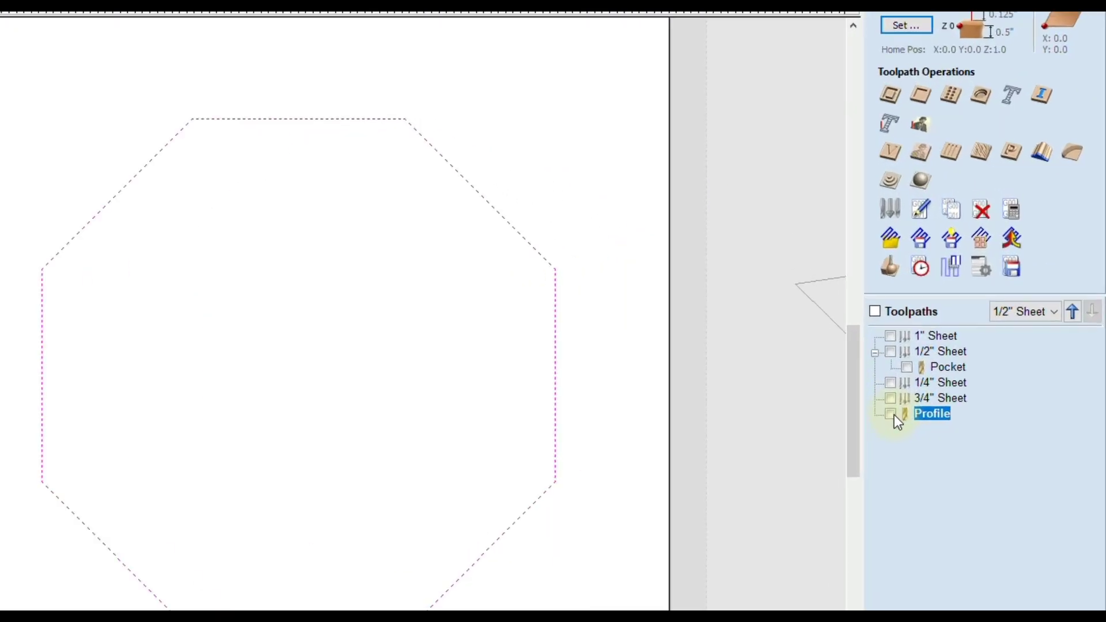
left_click(963, 340)
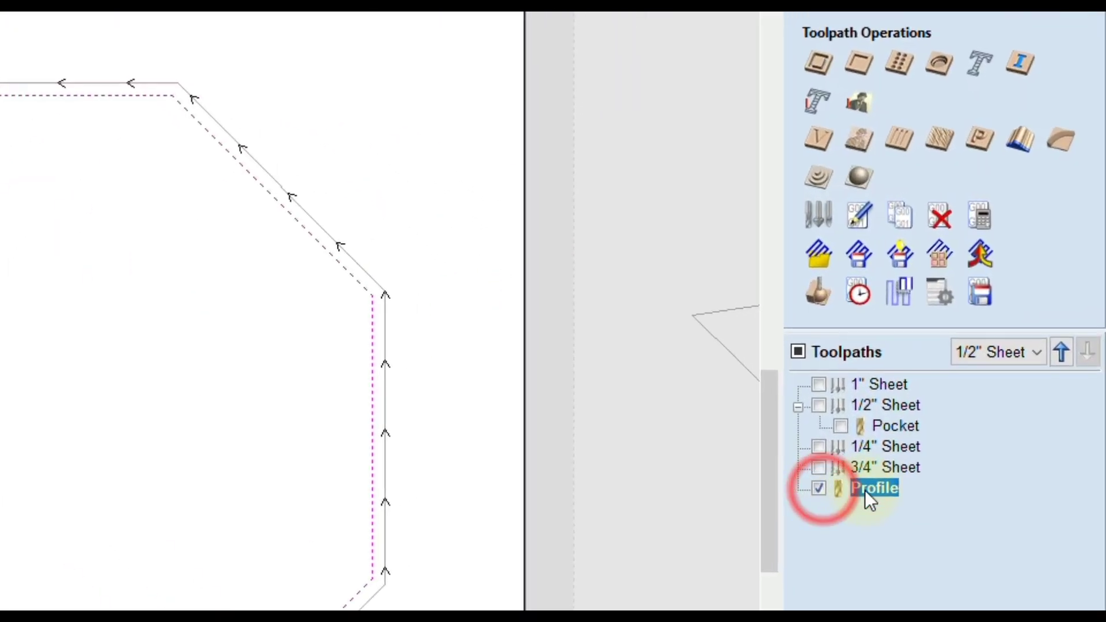
left_click(901, 261)
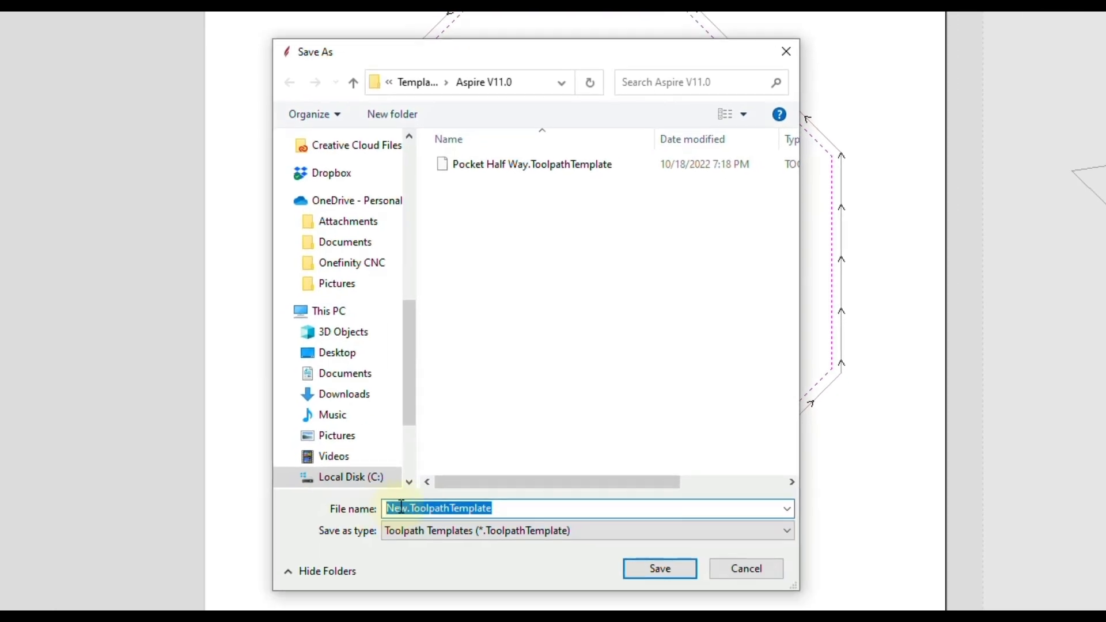
left_click(403, 508)
left_click_drag(407, 508, 387, 510)
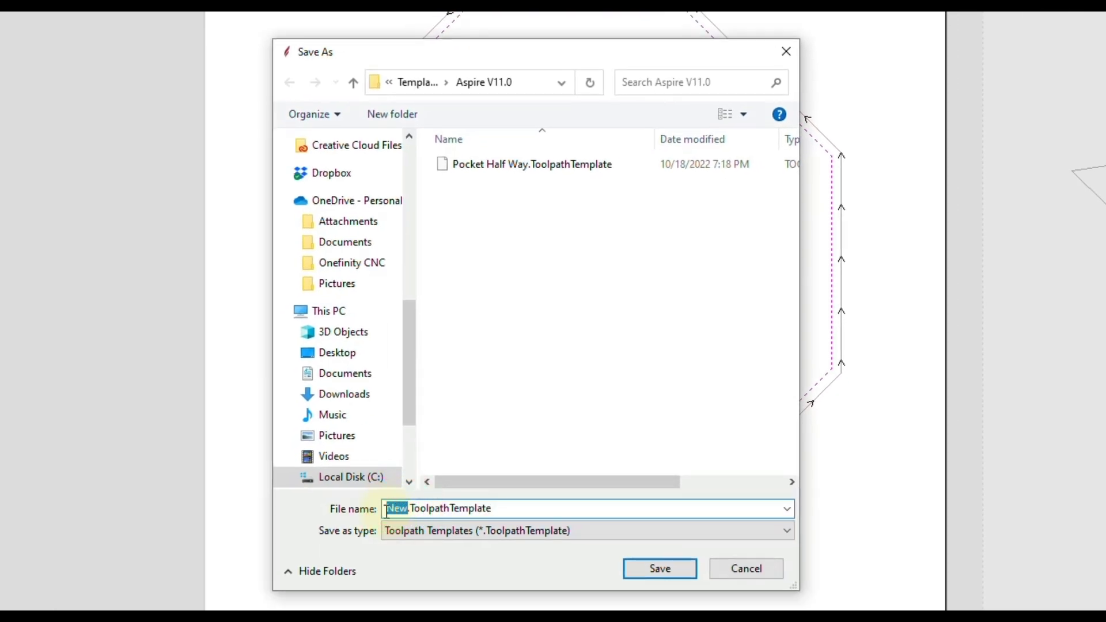
type("Profile")
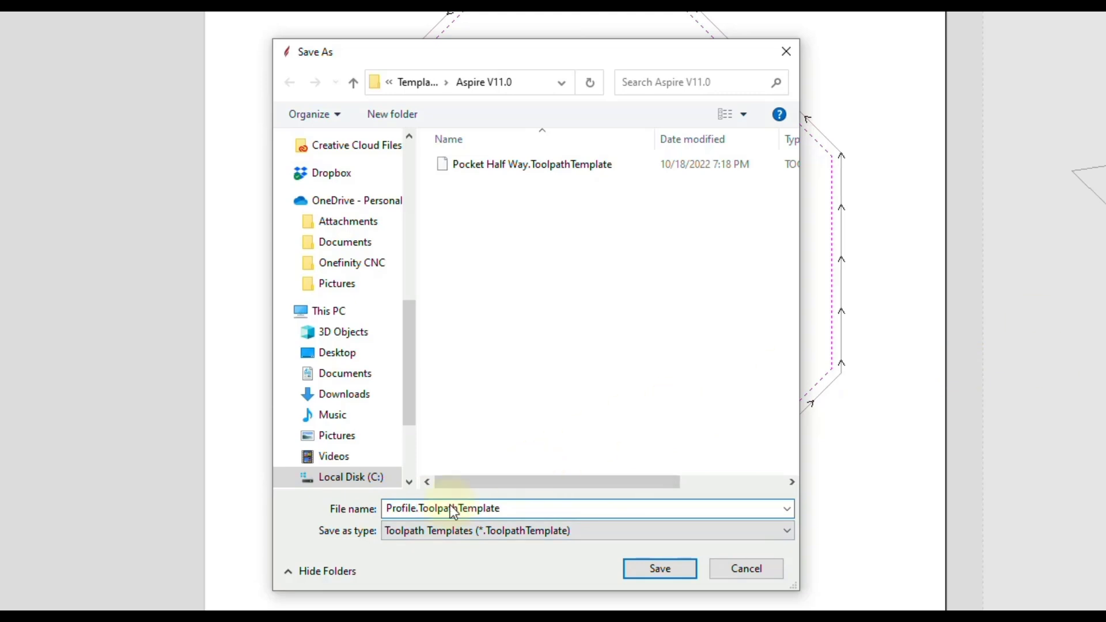
left_click(661, 569)
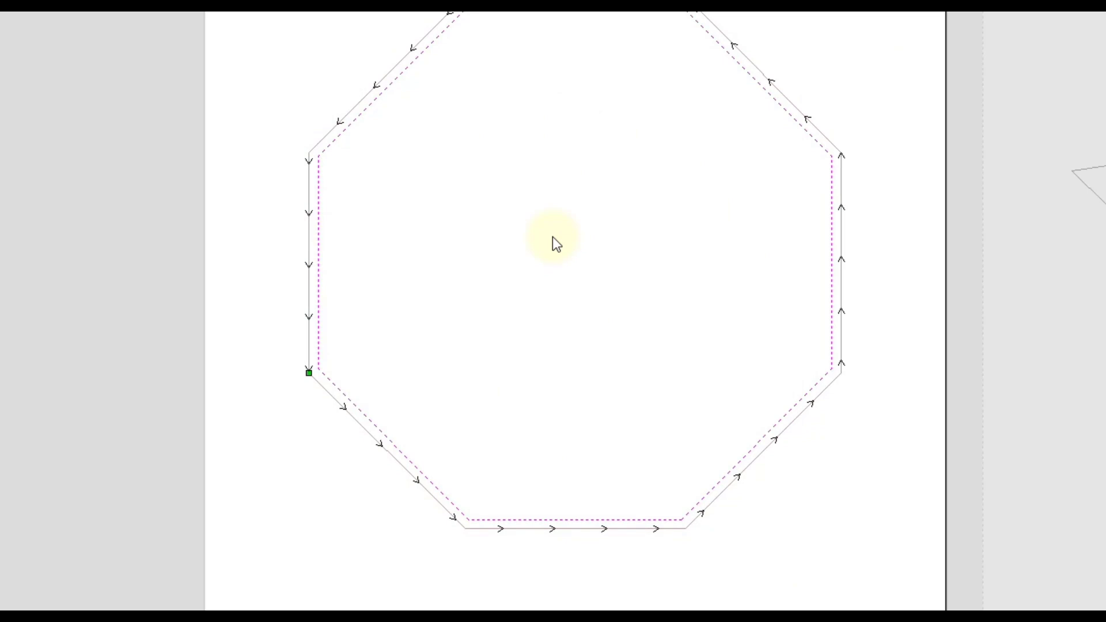
- Hide the Profile toolpath and load the Profile toolpath template with the 1/4" sheet active
left_click(962, 339)
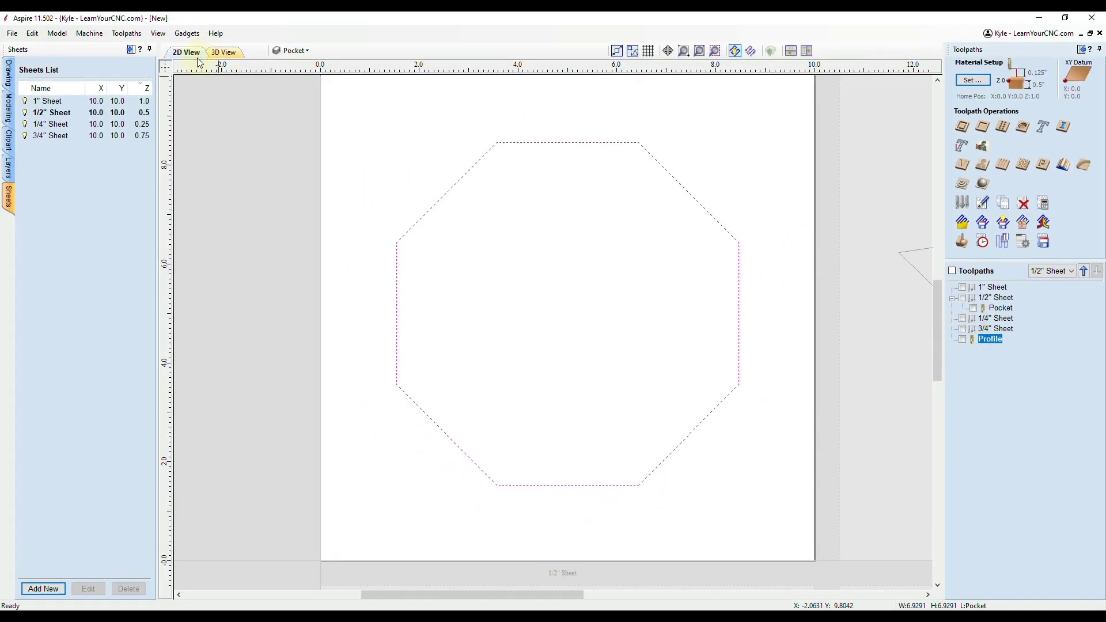
scroll(514, 262, "down", 3)
double_click(626, 281)
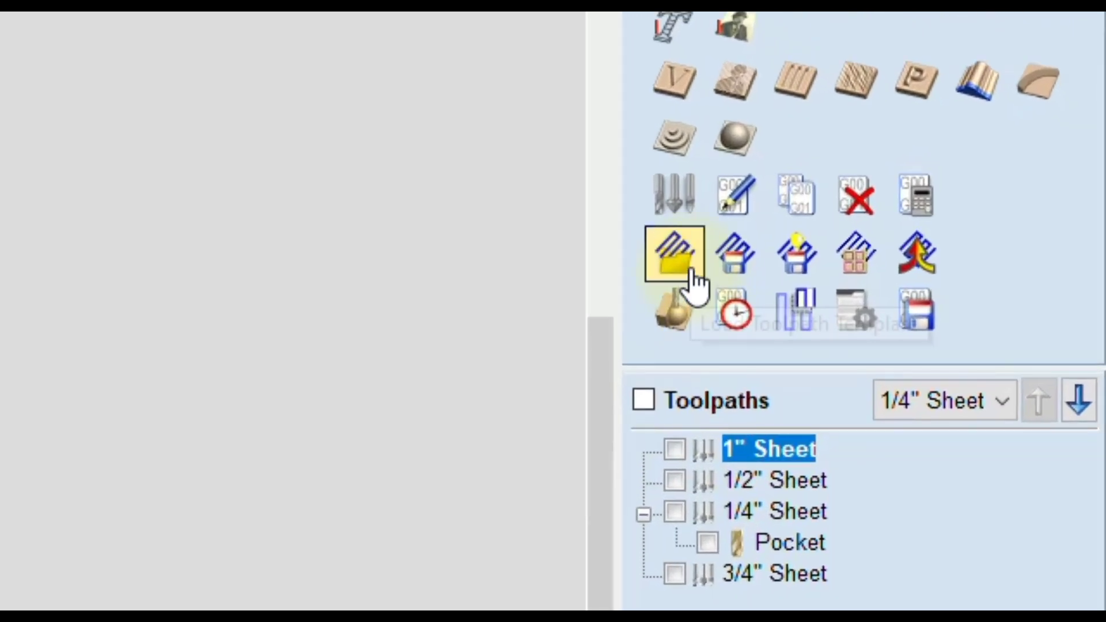
left_click(689, 276)
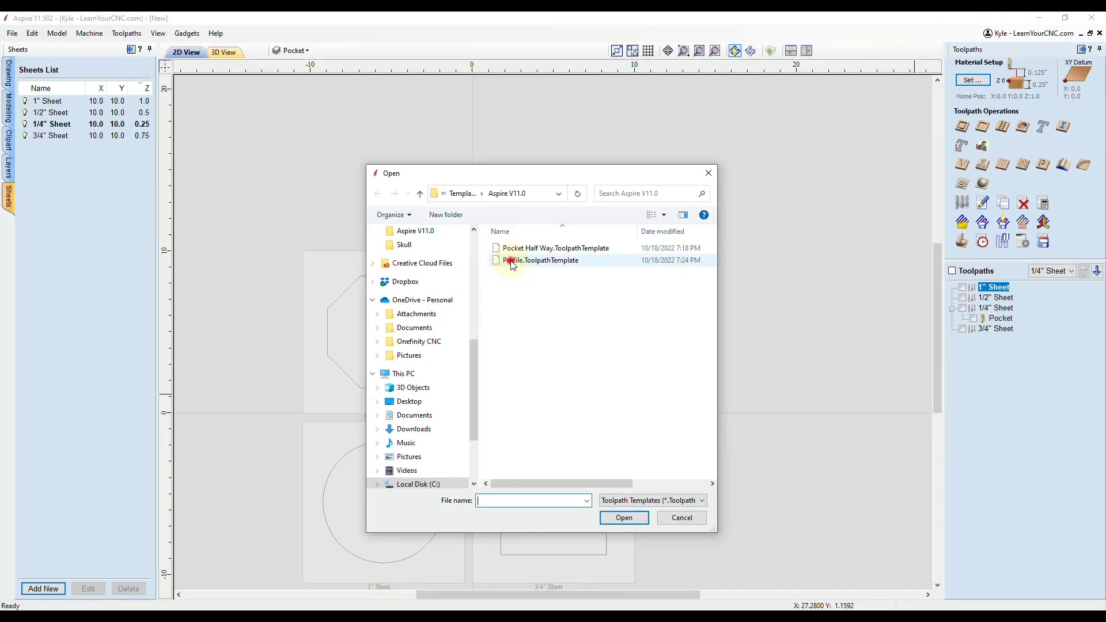
left_click(542, 261)
left_click(625, 518)
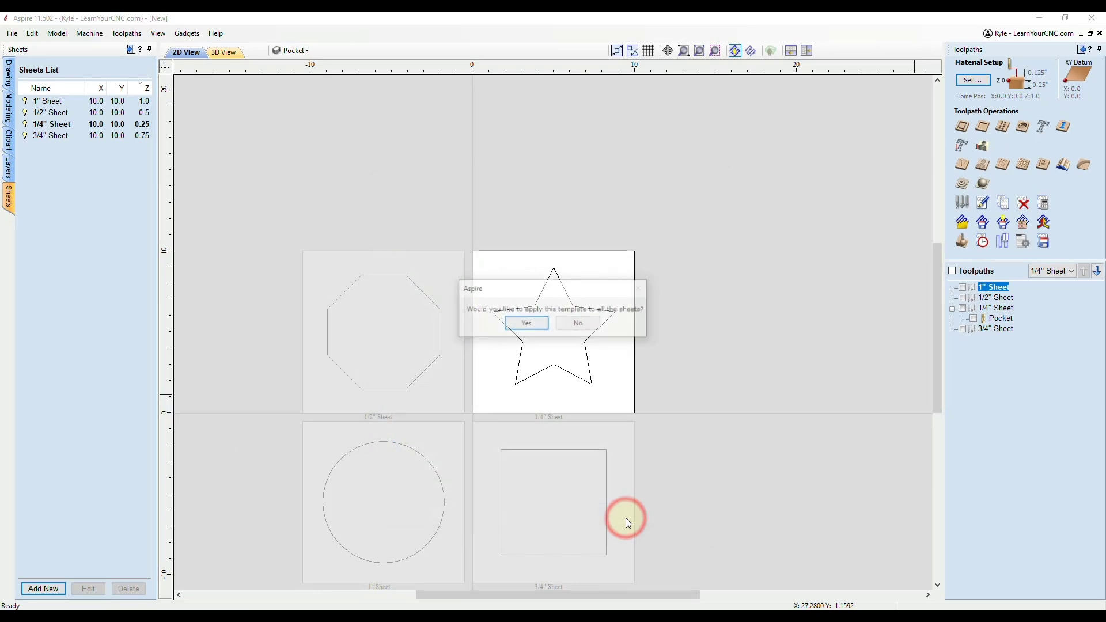
- Apply the Profile template to all sheets, accepting the cut through the material on each one
left_click(532, 326)
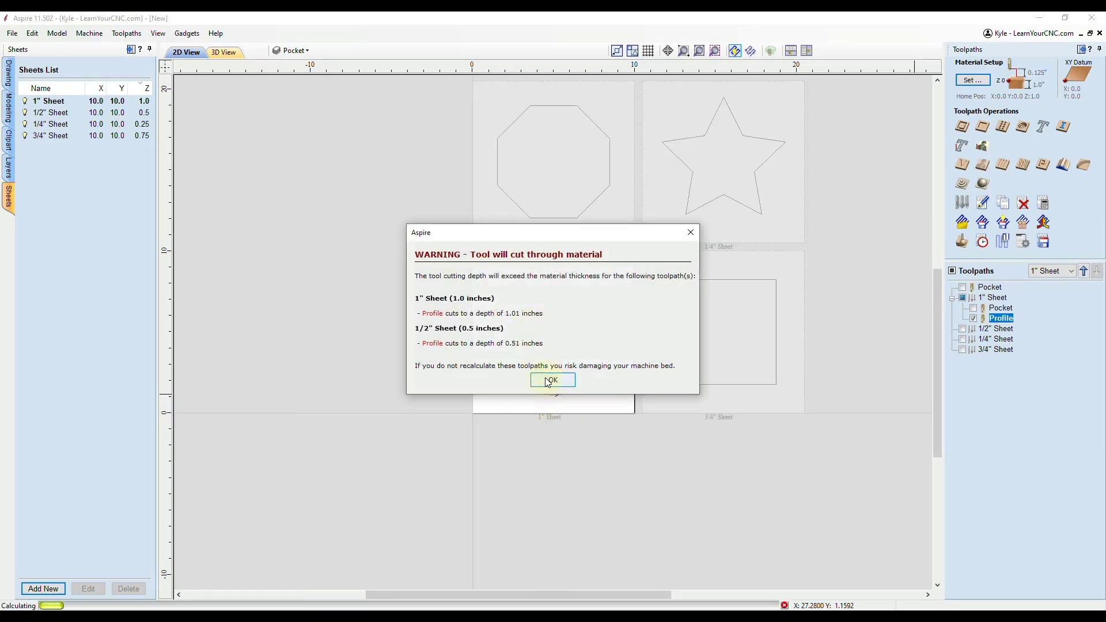
left_click(552, 380)
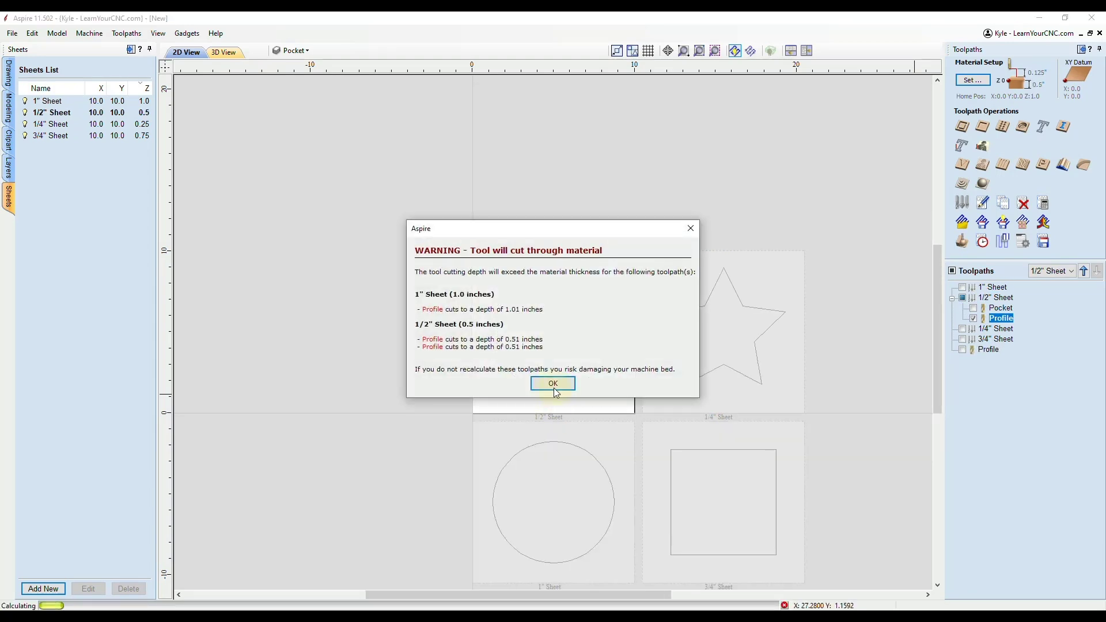
left_click(553, 385)
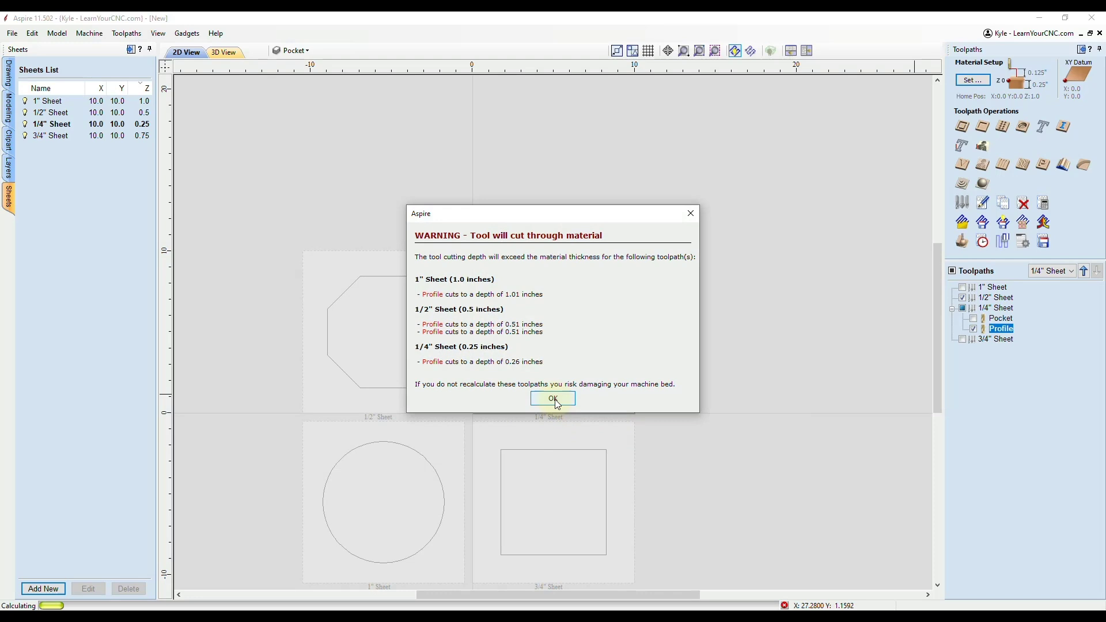
left_click(555, 400)
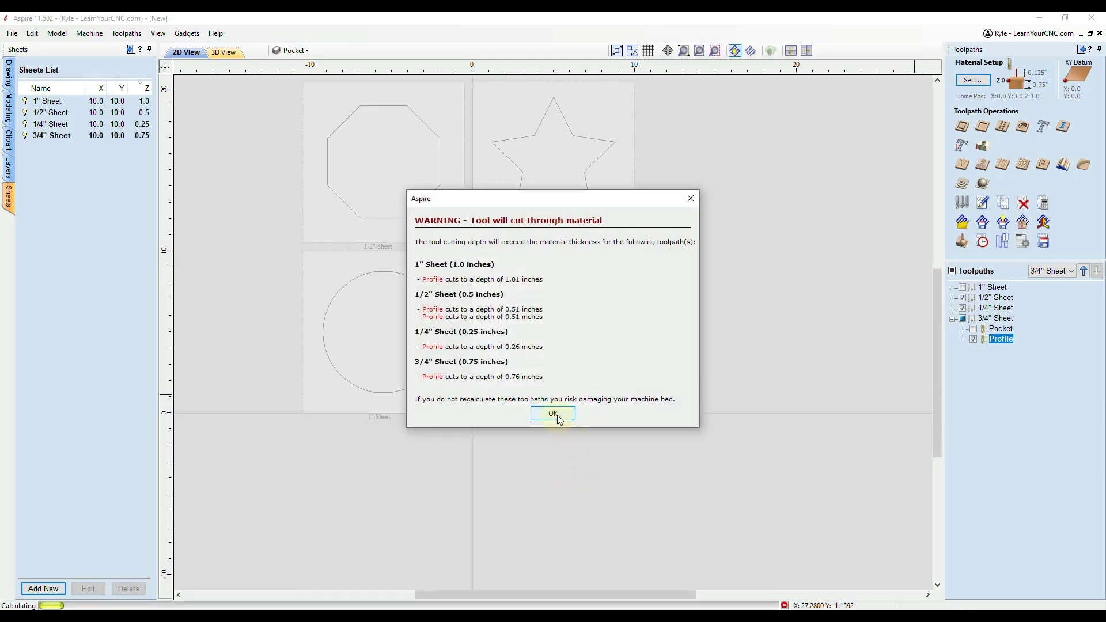
left_click(556, 414)
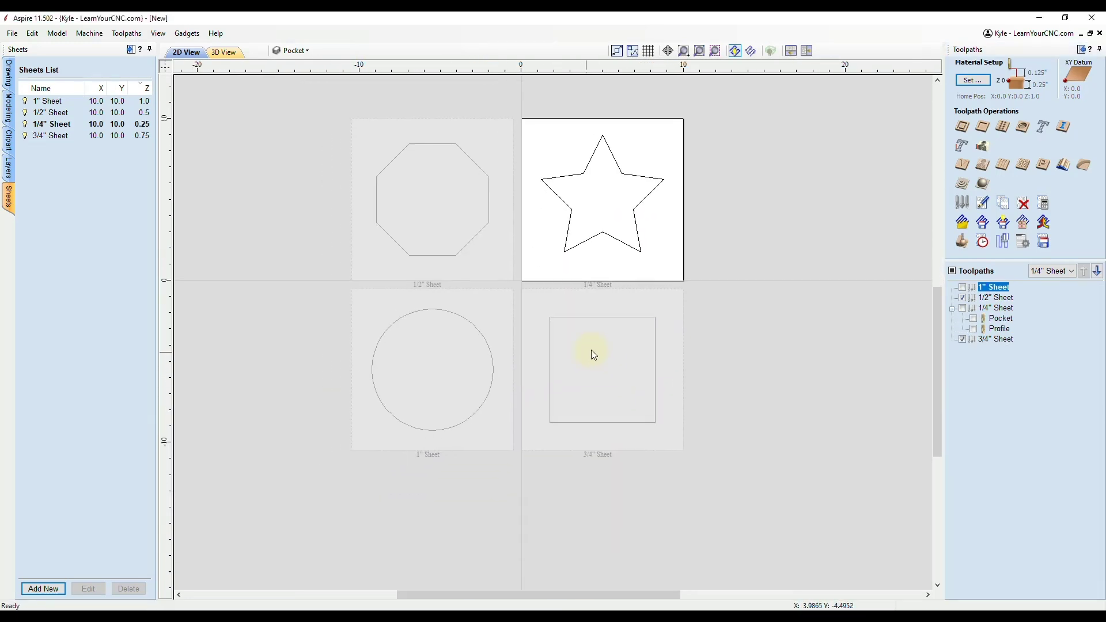
- Reset the 1" sheet's preview, simulate only its Profile toolpath in 3D and examine the circular cut-out from several angles
left_click(224, 53)
left_click(986, 288)
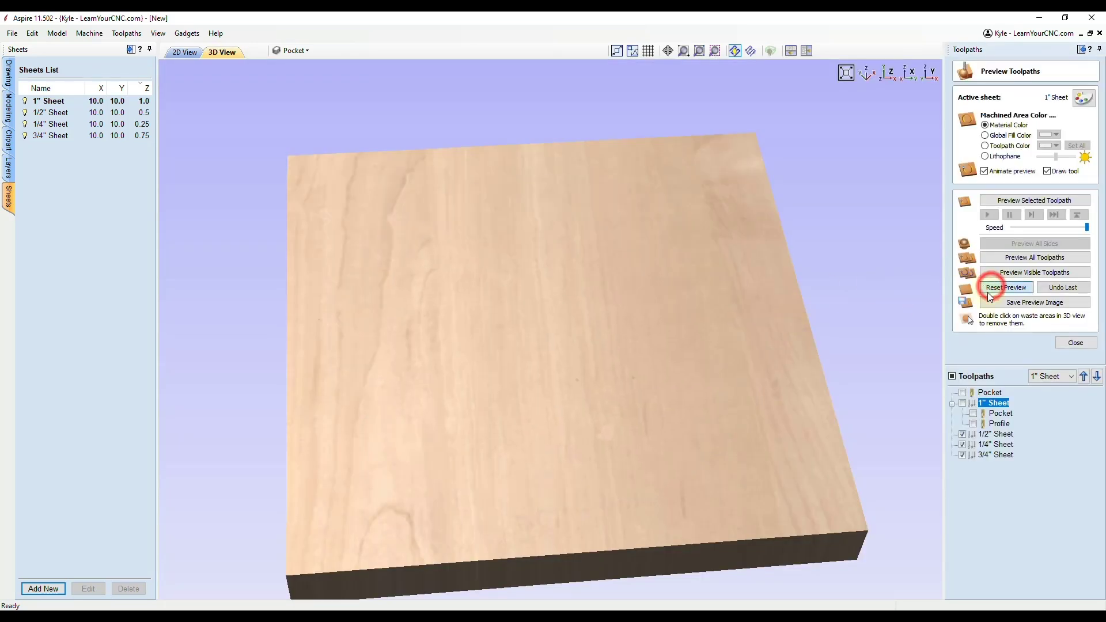
left_click(974, 424)
left_click(1001, 425)
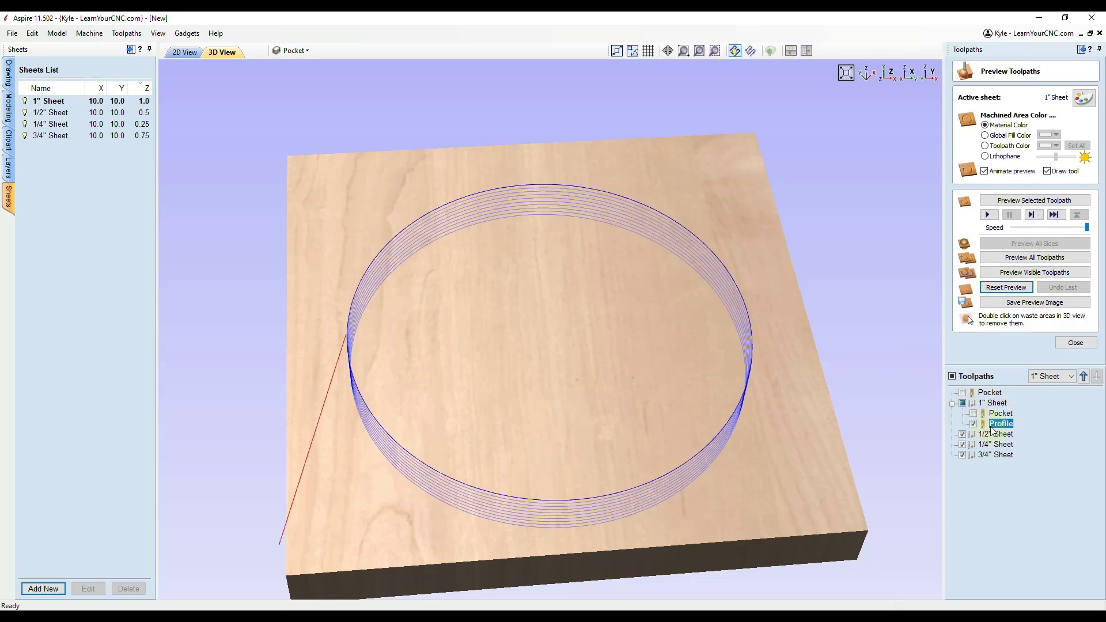
left_click(1016, 273)
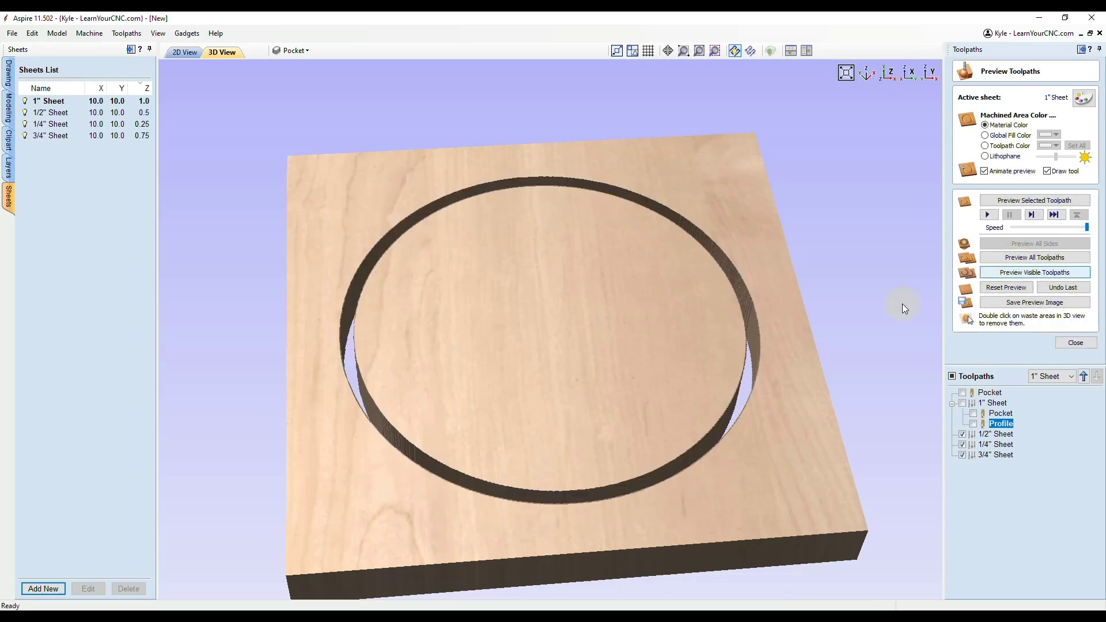
mouse_move(384, 374)
left_mouse_down()
mouse_move(444, 443)
mouse_move(439, 316)
mouse_move(407, 227)
mouse_move(363, 257)
mouse_move(388, 381)
left_mouse_up()
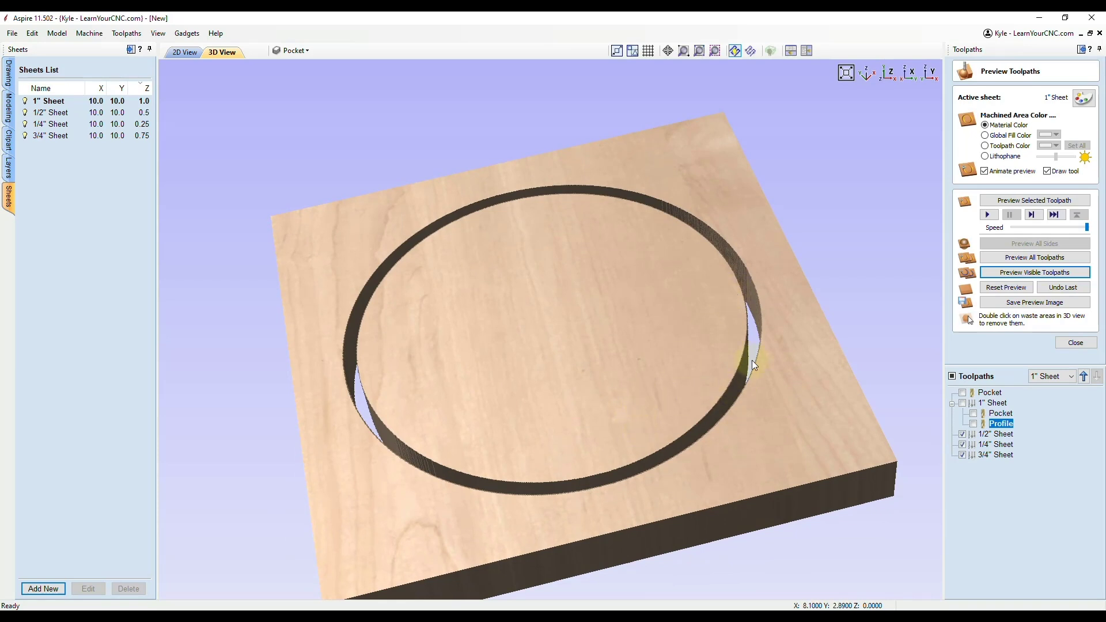
left_click_drag(786, 353, 613, 372)
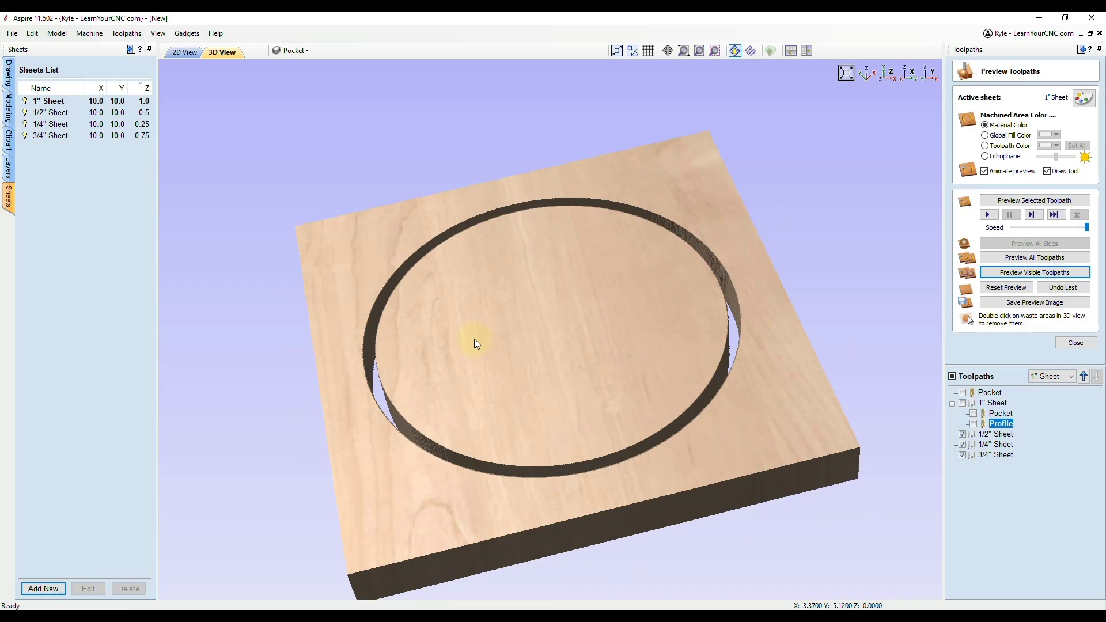
left_click_drag(476, 342, 410, 340)
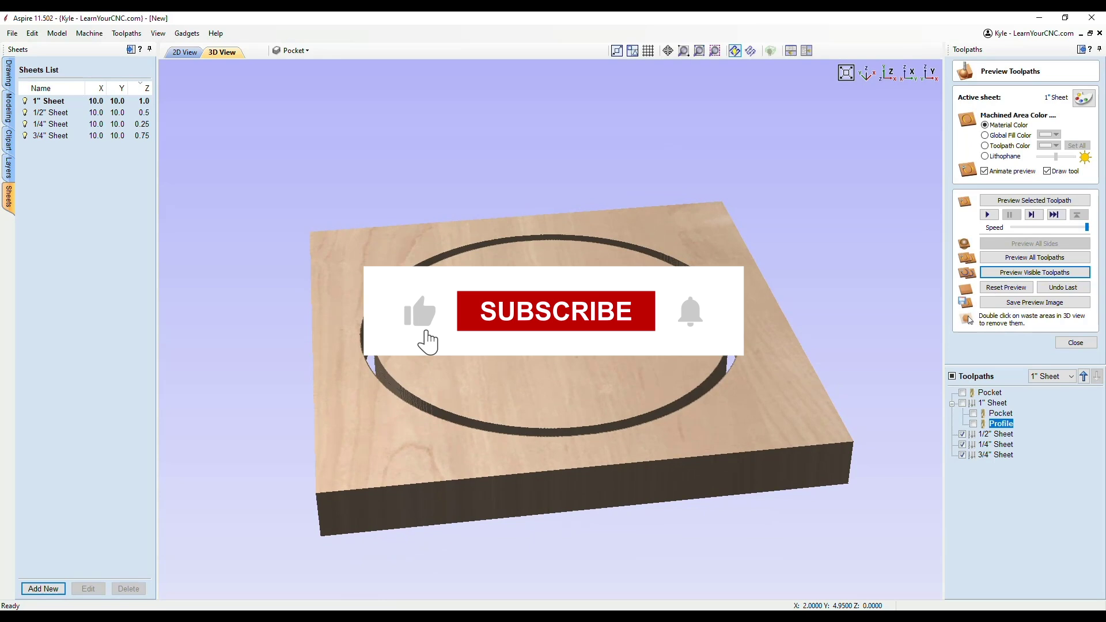